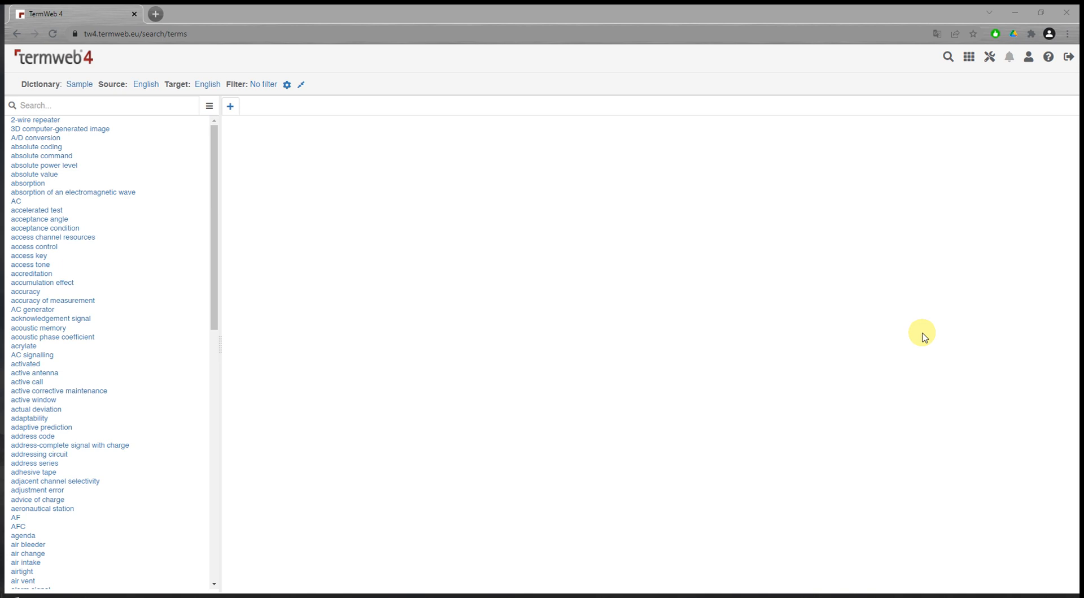
# - View the 2-wire repeater entry, and open a blank new concept form and discard it
pyautogui.click(58, 121)
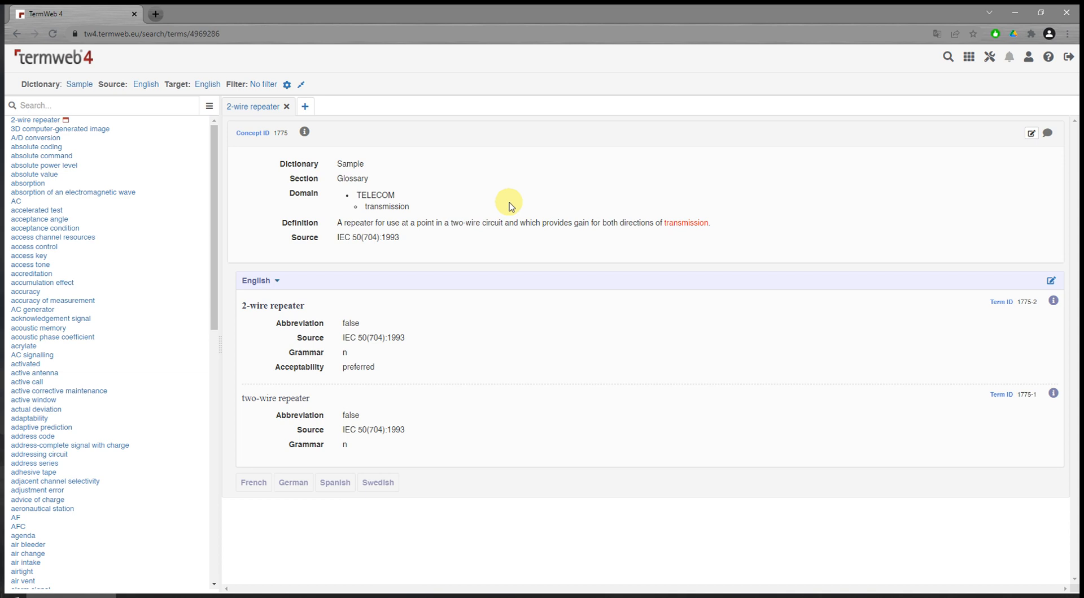
pyautogui.click(305, 106)
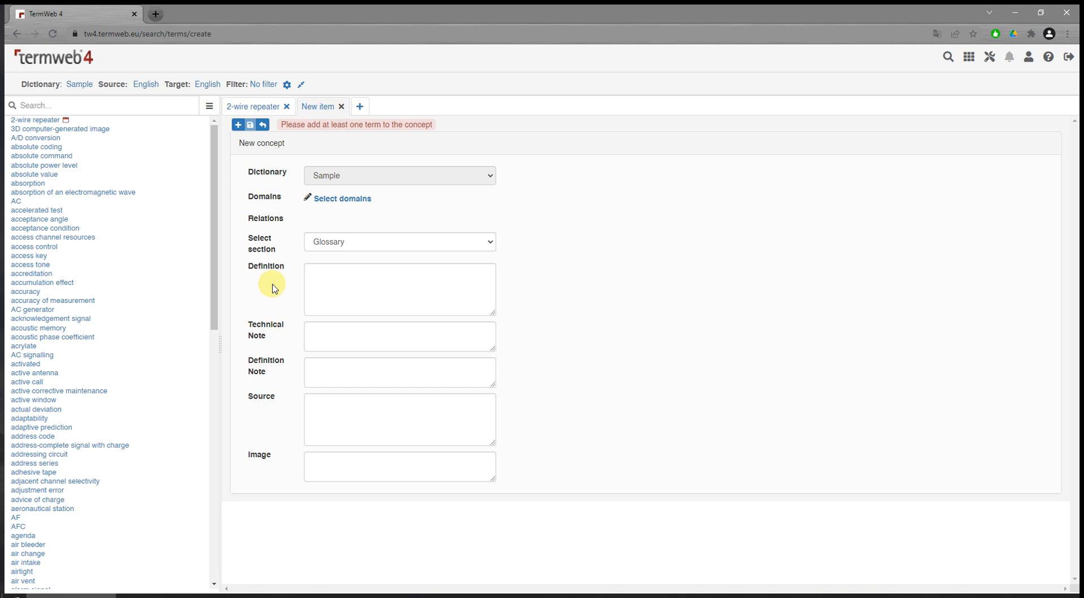
pyautogui.click(262, 124)
pyautogui.click(645, 139)
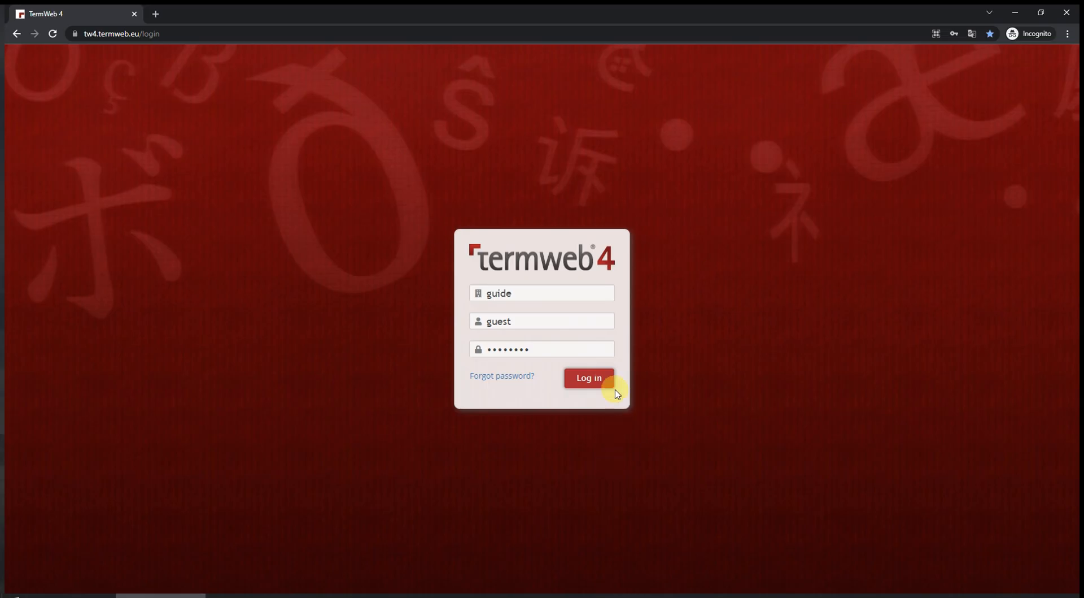
# - Try to log in with the guest account in the incognito window
pyautogui.click(594, 377)
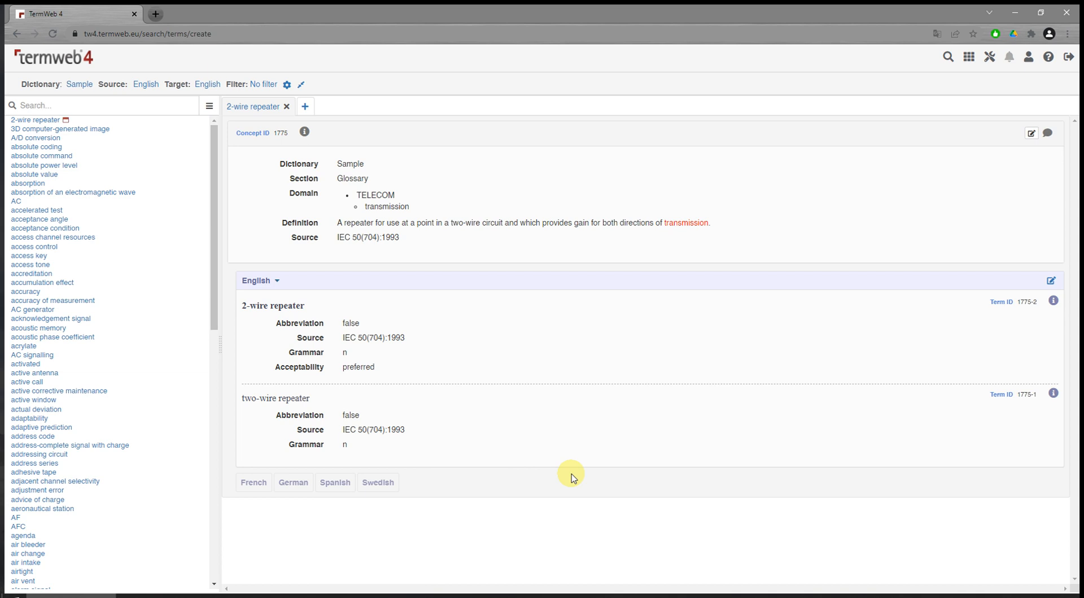
# - Add the Guests group to the View Concept permission of the View Permission Scheme and save the scheme
pyautogui.click(990, 57)
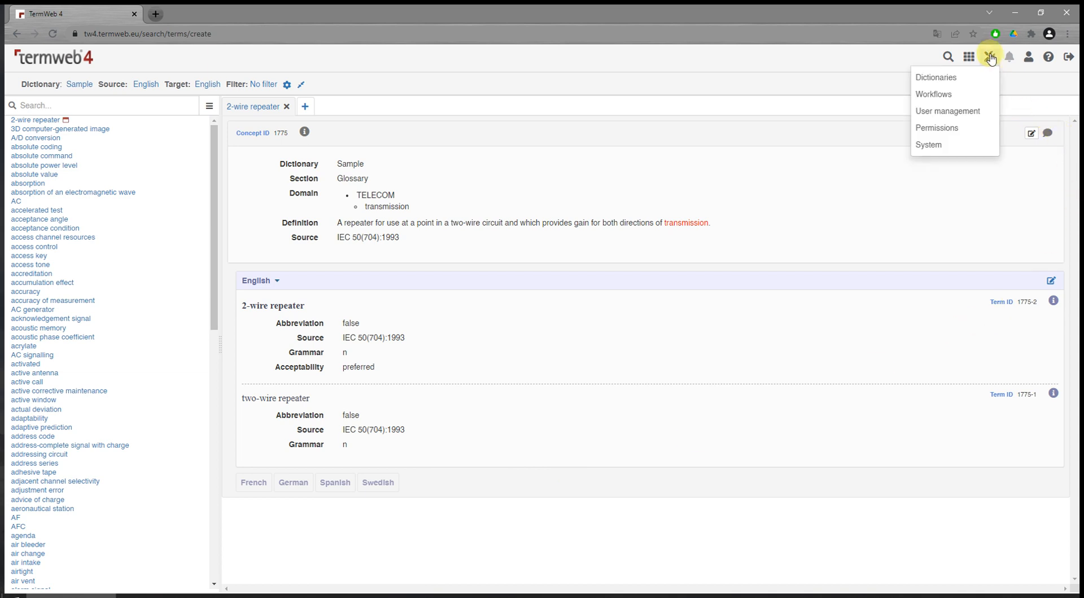
pyautogui.click(955, 131)
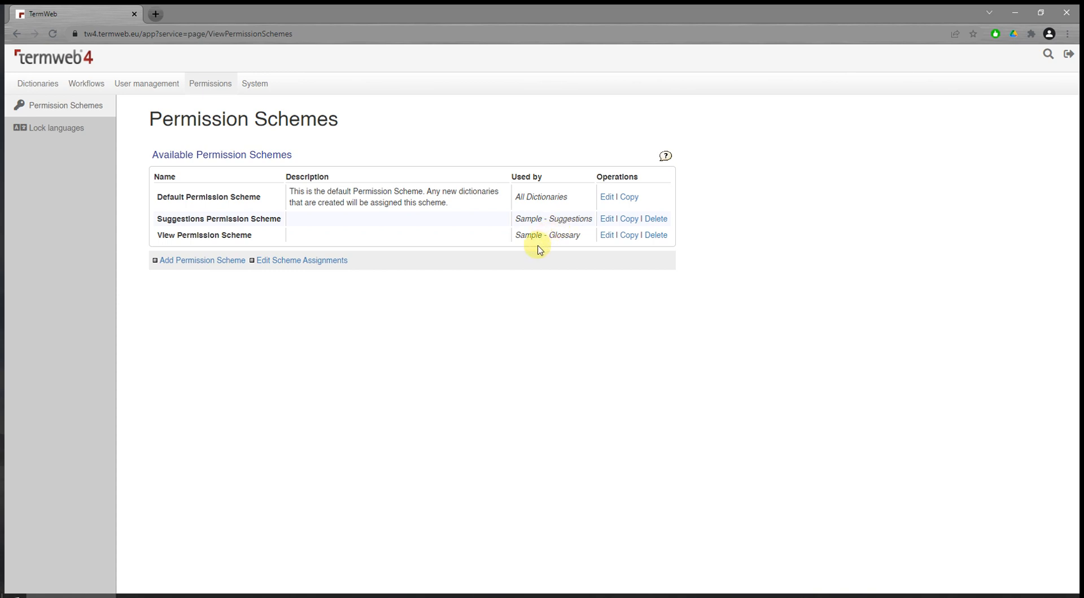
pyautogui.click(606, 236)
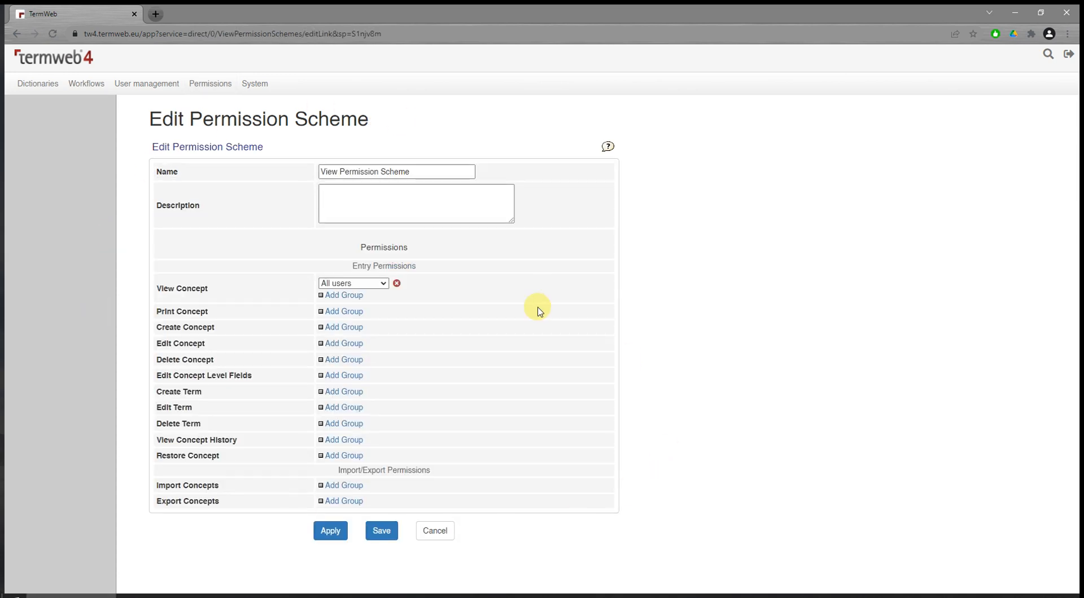
pyautogui.click(342, 295)
pyautogui.click(341, 297)
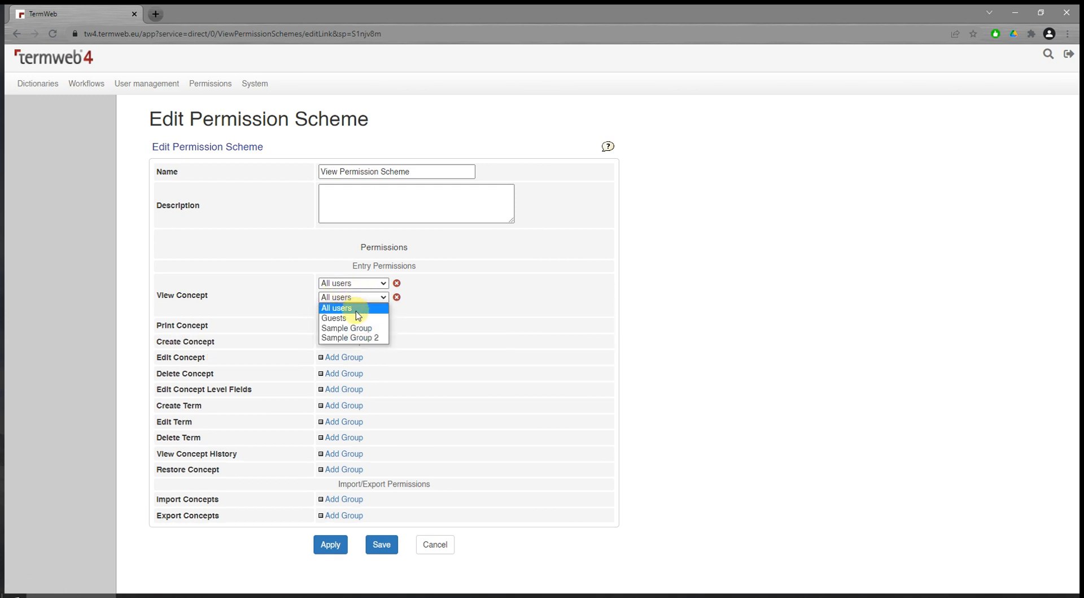
pyautogui.click(355, 319)
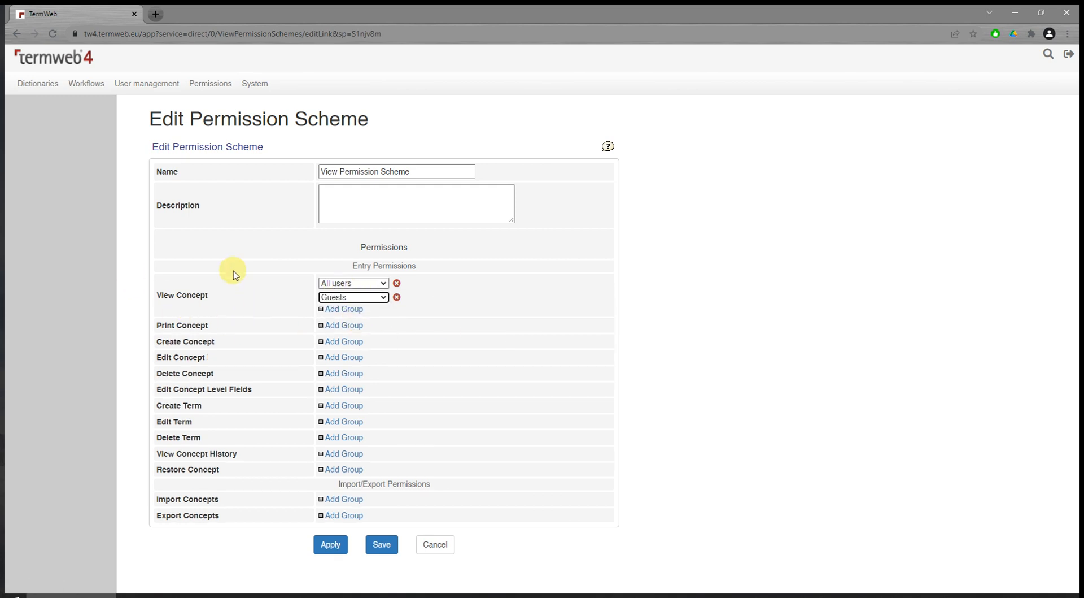
pyautogui.click(389, 545)
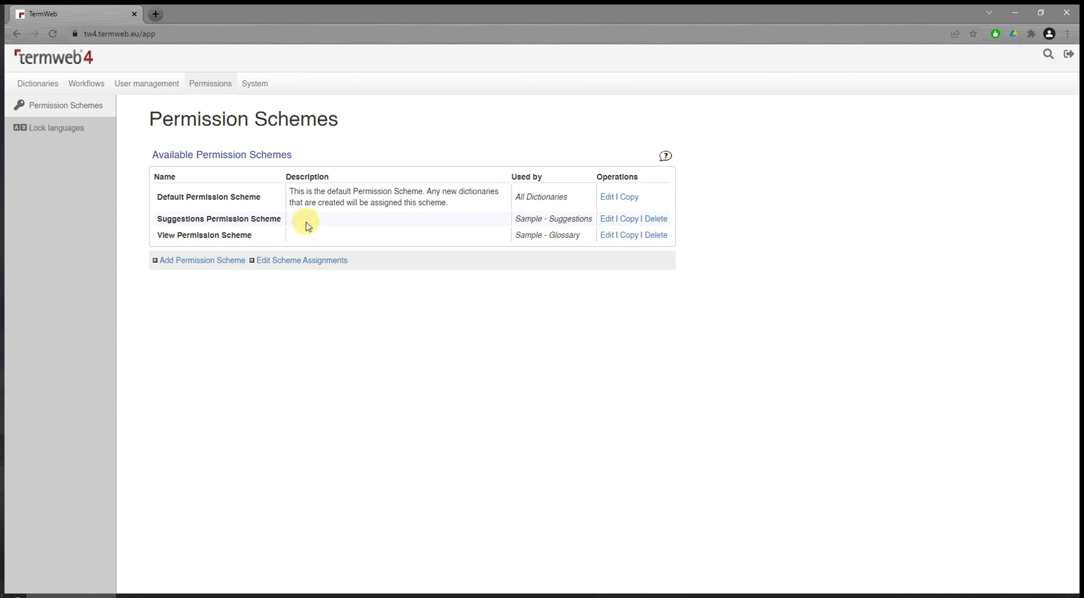
# - Log in with the guest account in the incognito window and check which dictionary sections it can select
pyautogui.click(161, 594)
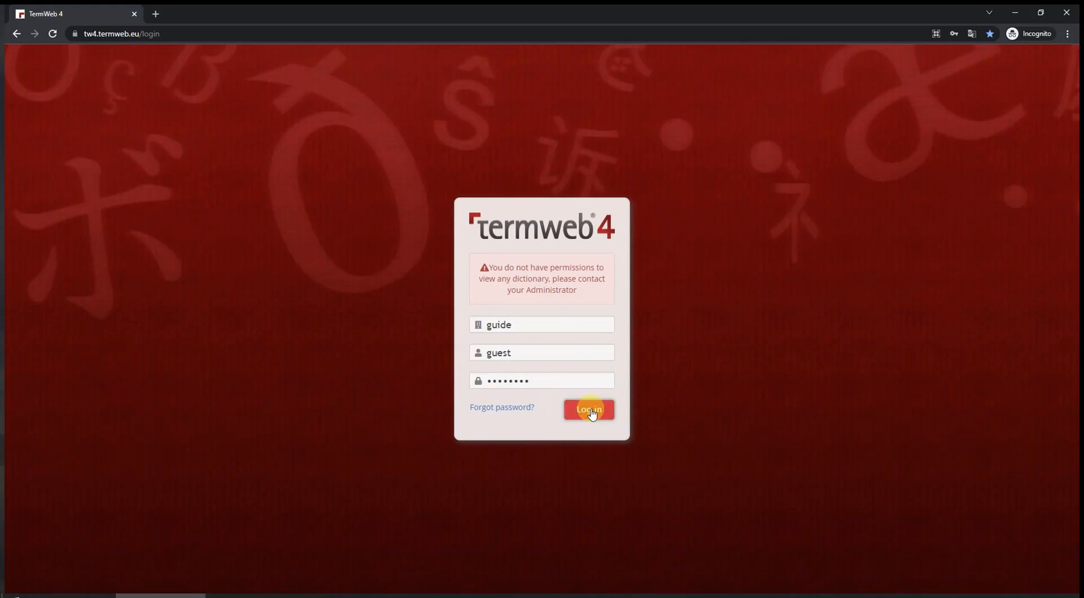
pyautogui.click(590, 411)
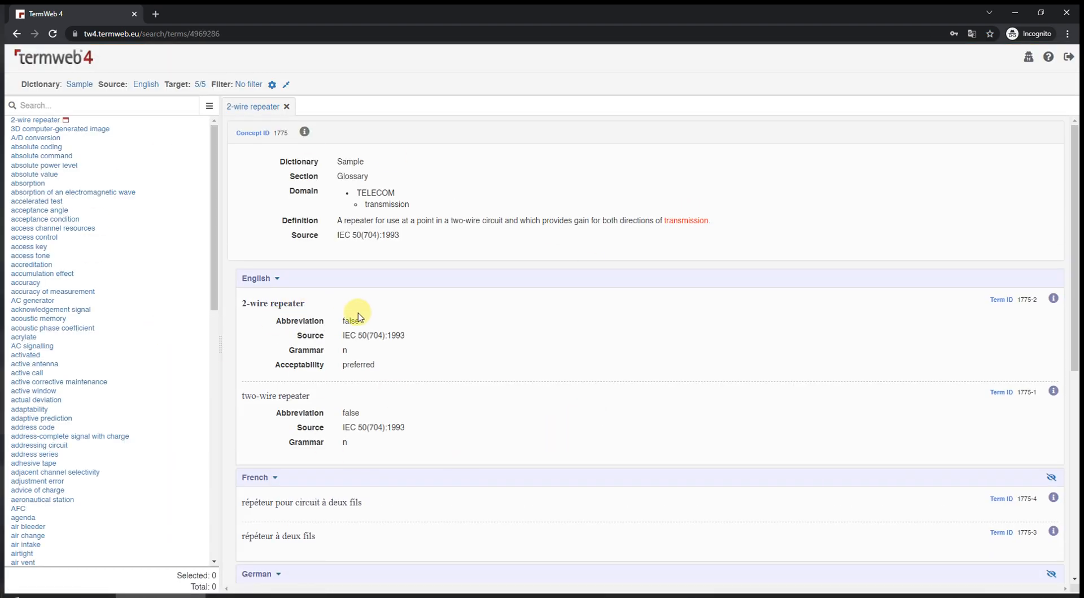
pyautogui.click(79, 85)
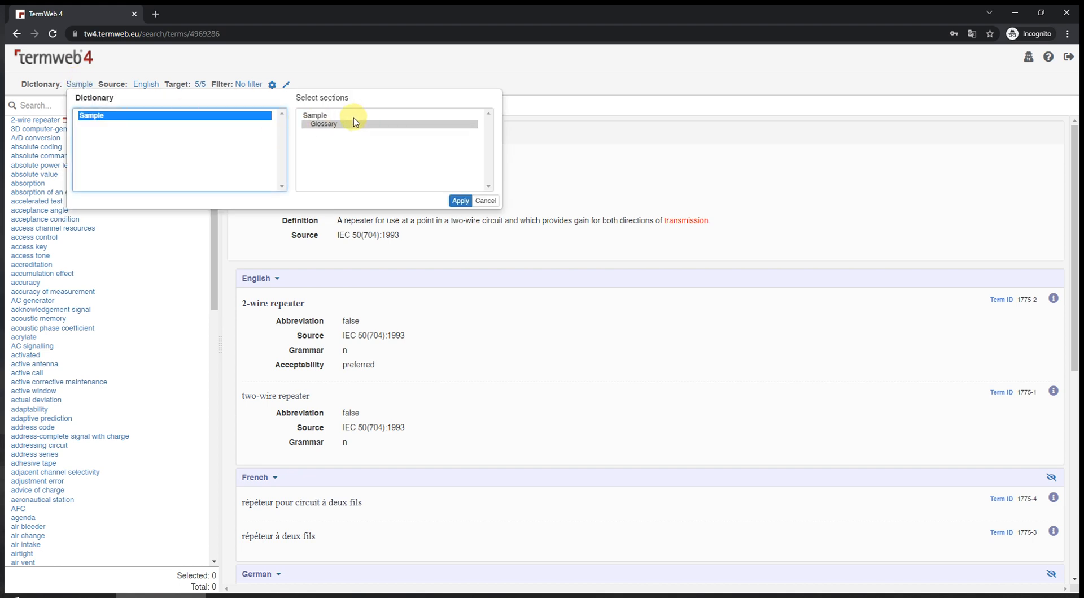
pyautogui.click(486, 201)
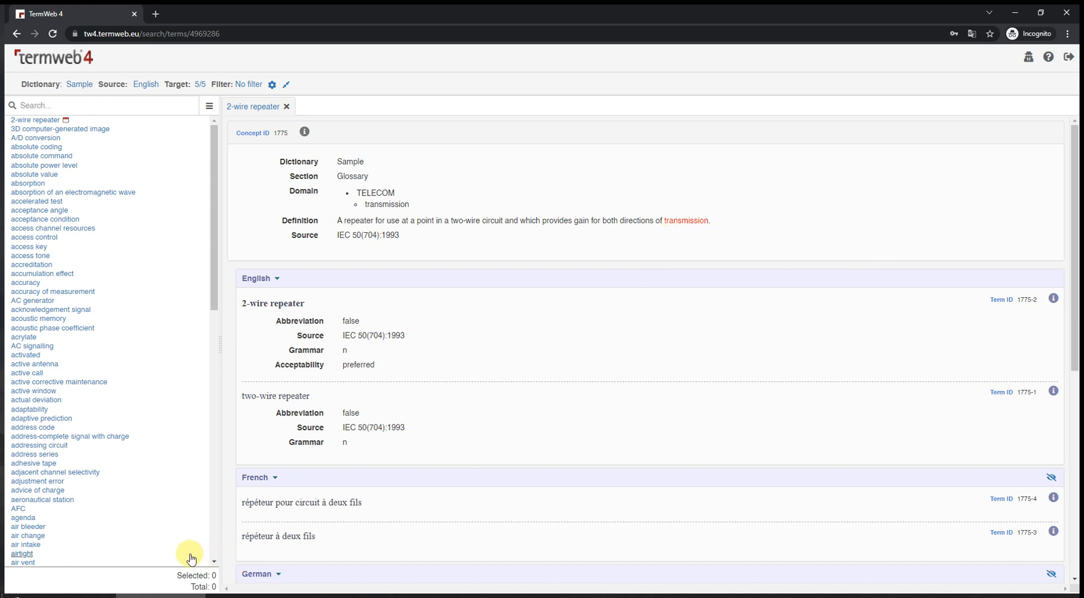
# - Return to the administrator window and examine which fields are selected in the All Users View, leaving it without saving
pyautogui.moveTo(70, 594)
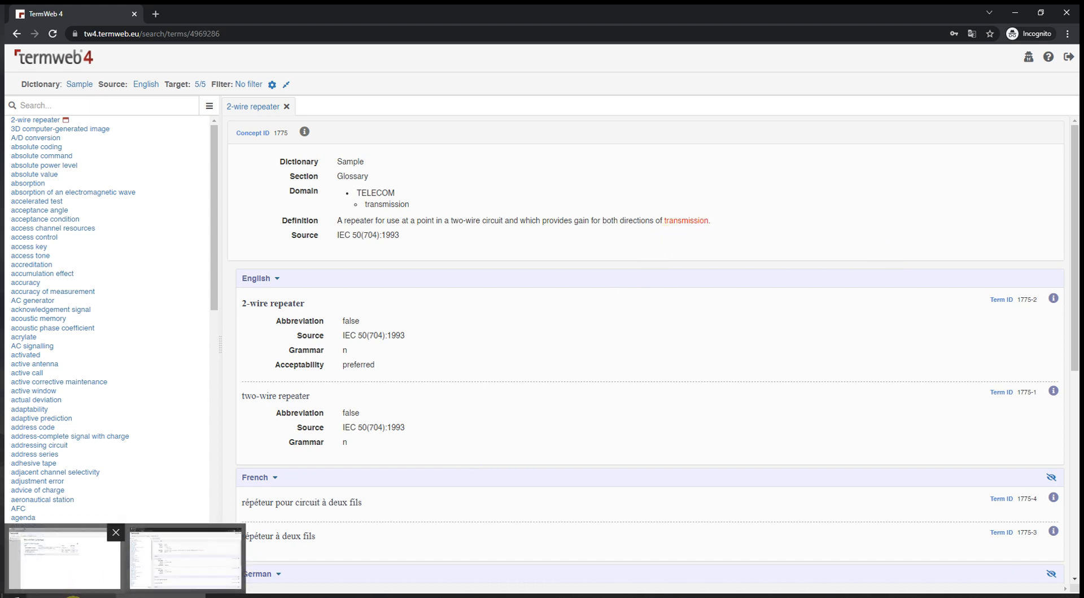
pyautogui.click(181, 562)
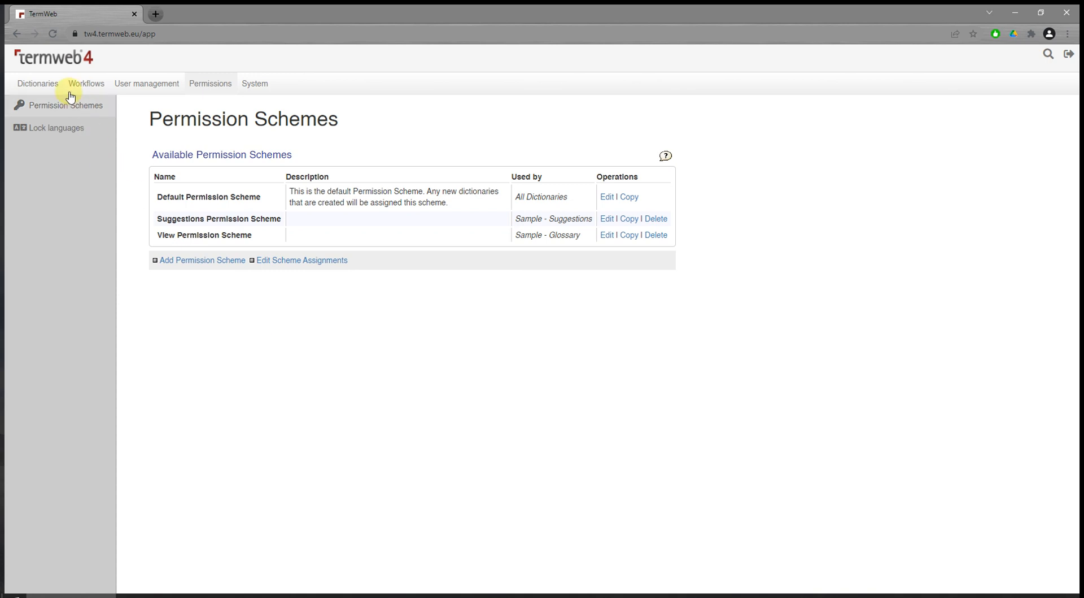
pyautogui.click(35, 88)
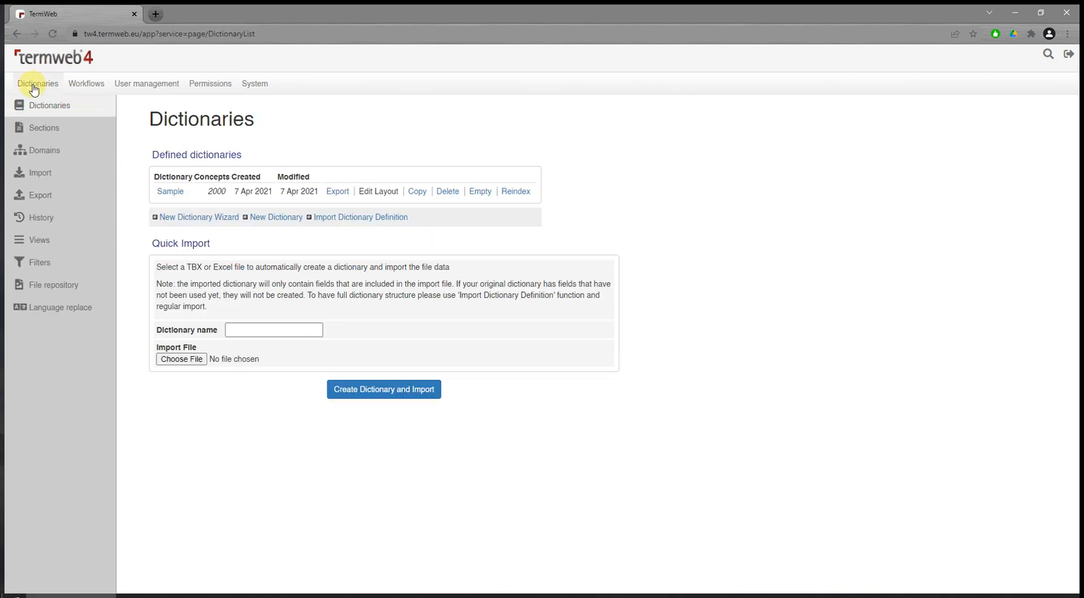
pyautogui.click(69, 246)
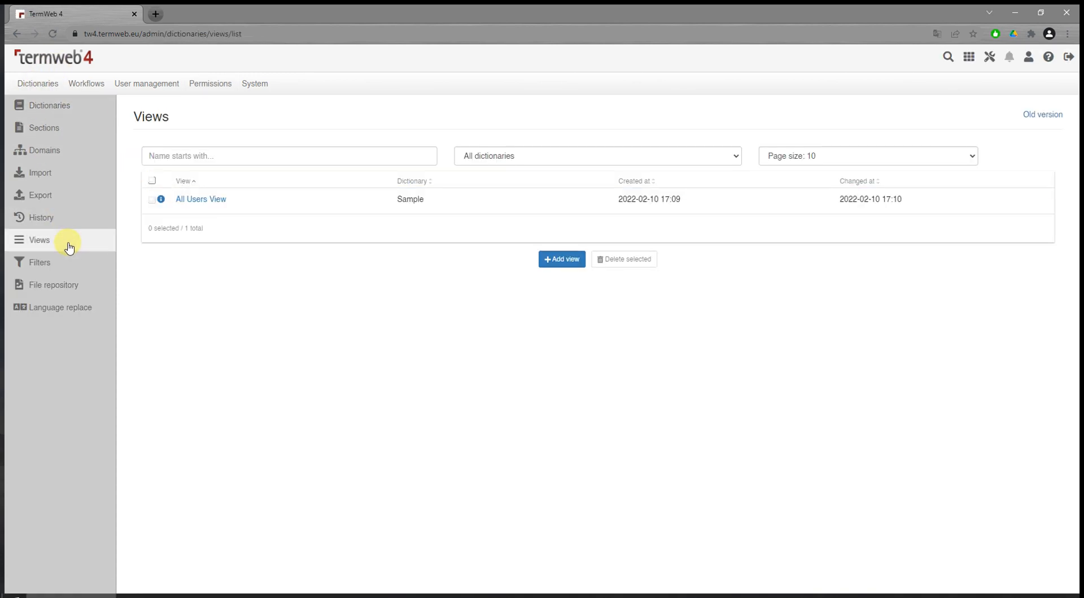
pyautogui.click(203, 200)
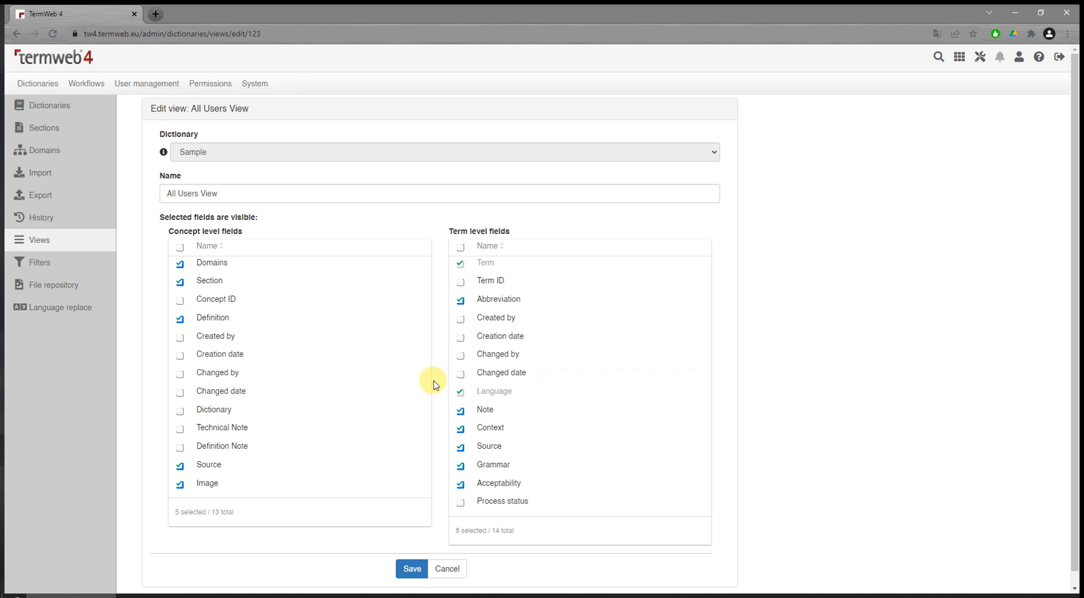
pyautogui.scroll(-1, 428, 384)
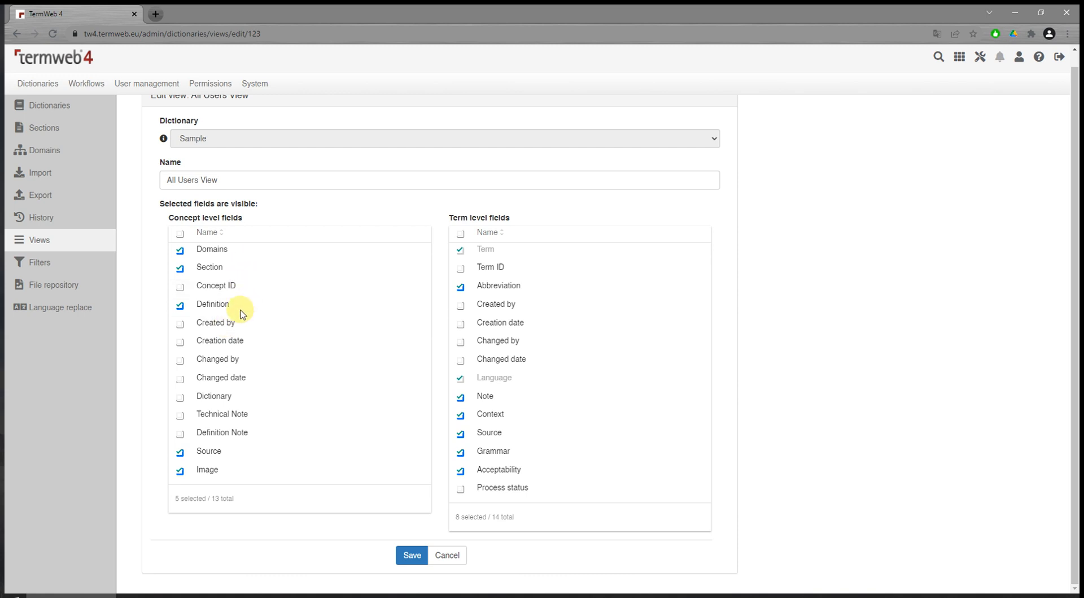
pyautogui.click(449, 554)
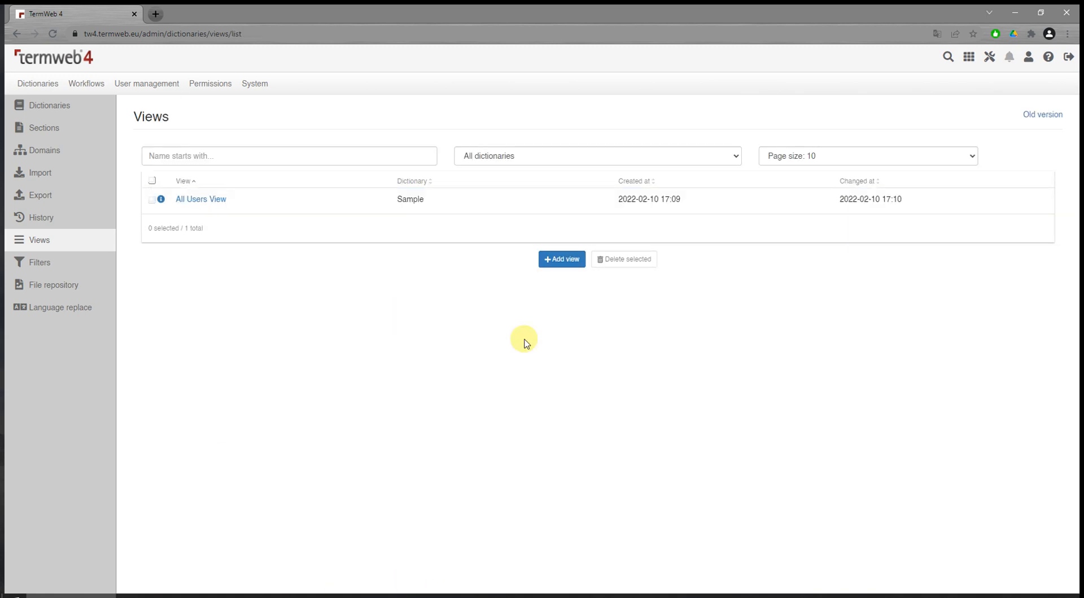
# - Start a new Sample dictionary view named Guest View with the concept level fields Domains, Section, Source and Image
pyautogui.click(553, 261)
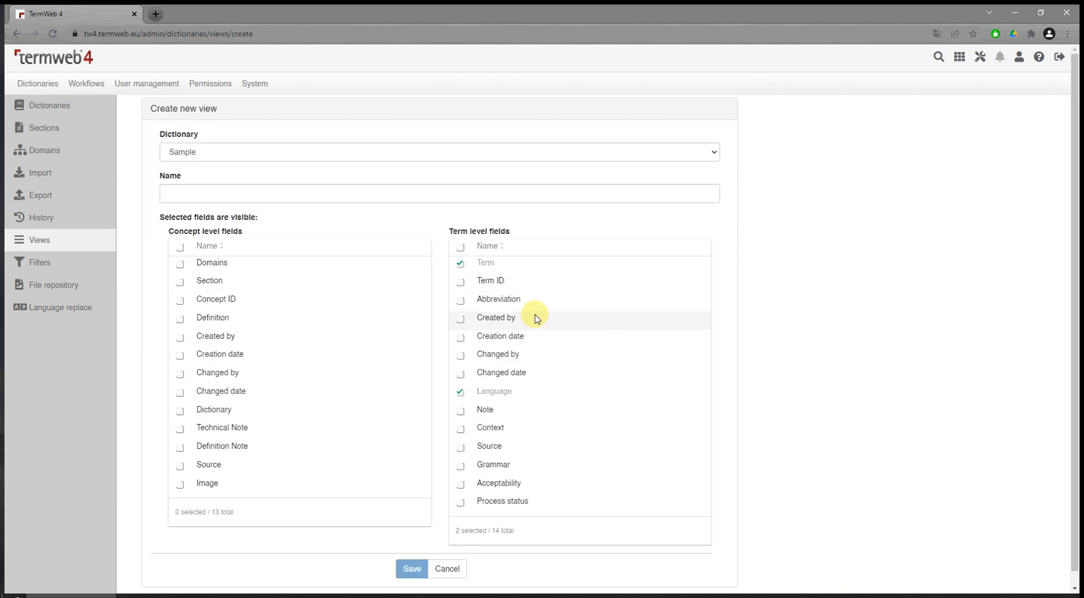
pyautogui.click(208, 191)
pyautogui.write('G')
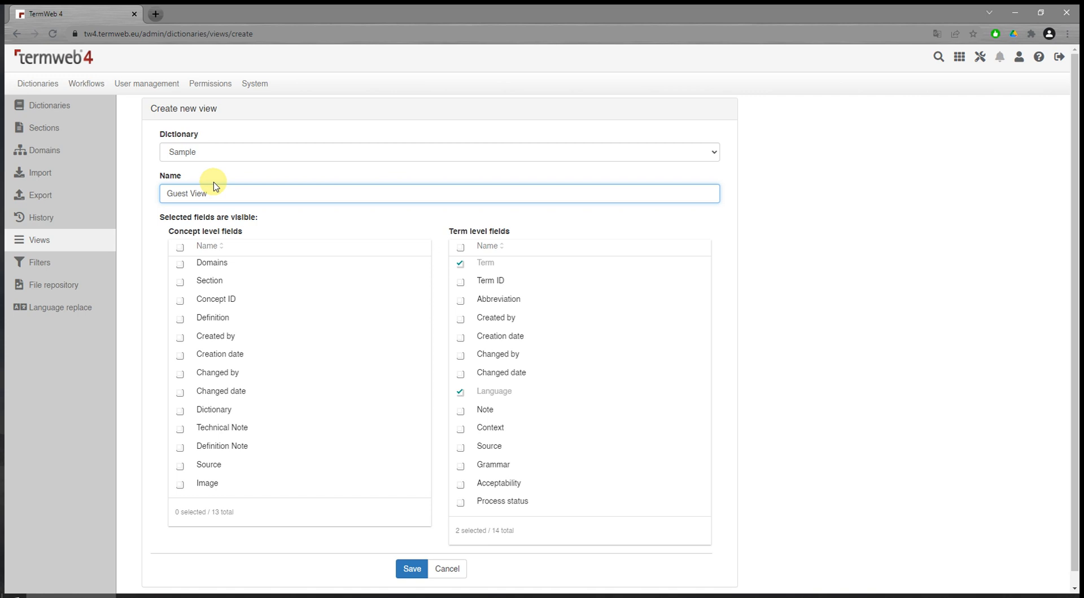
pyautogui.write('uest View')
pyautogui.click(180, 265)
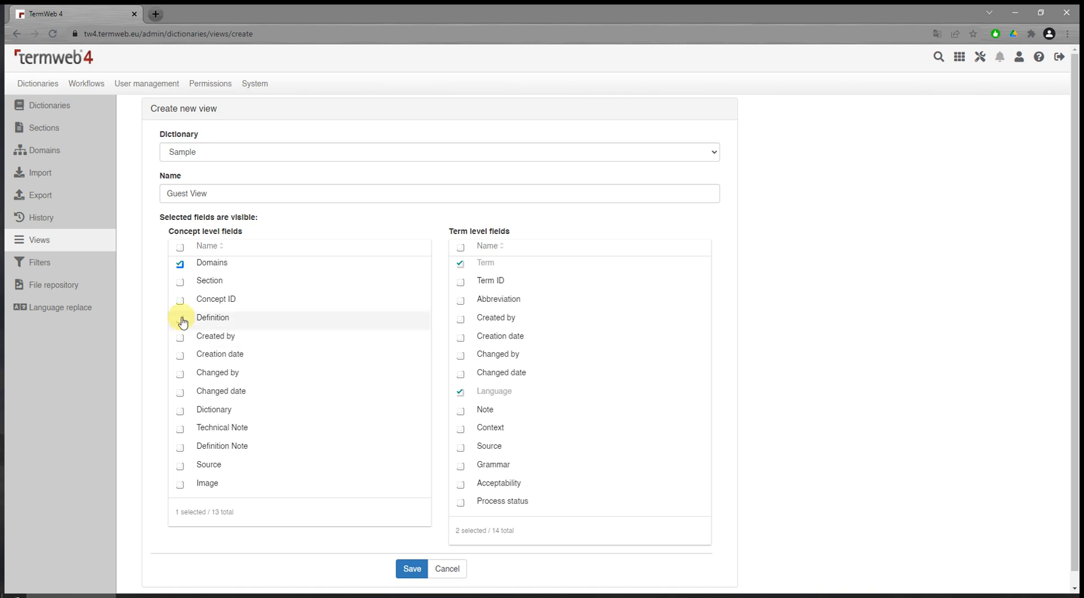
pyautogui.click(181, 283)
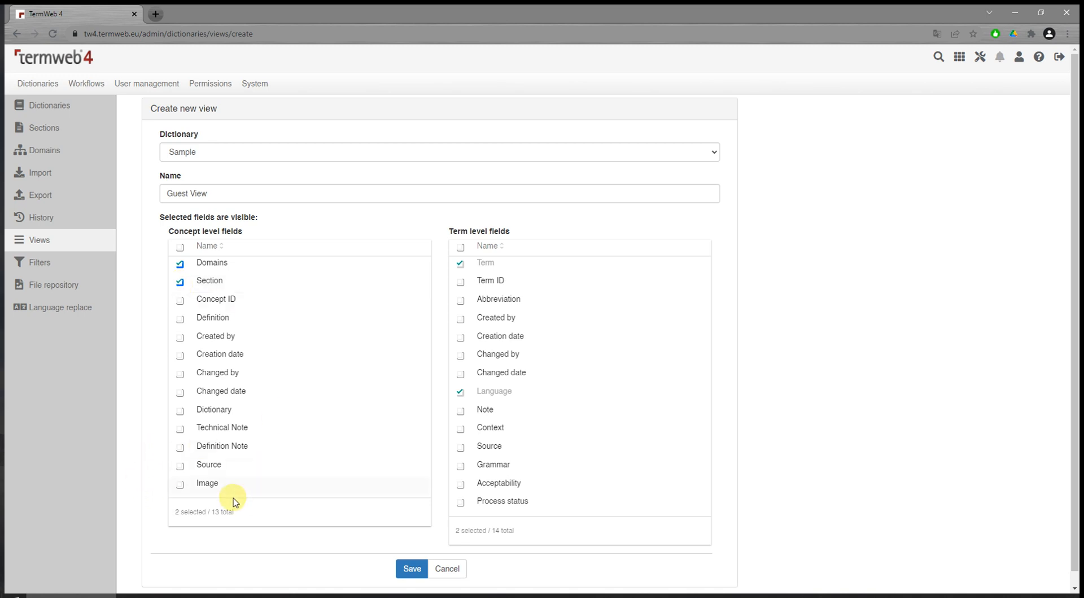
pyautogui.click(179, 470)
pyautogui.click(180, 486)
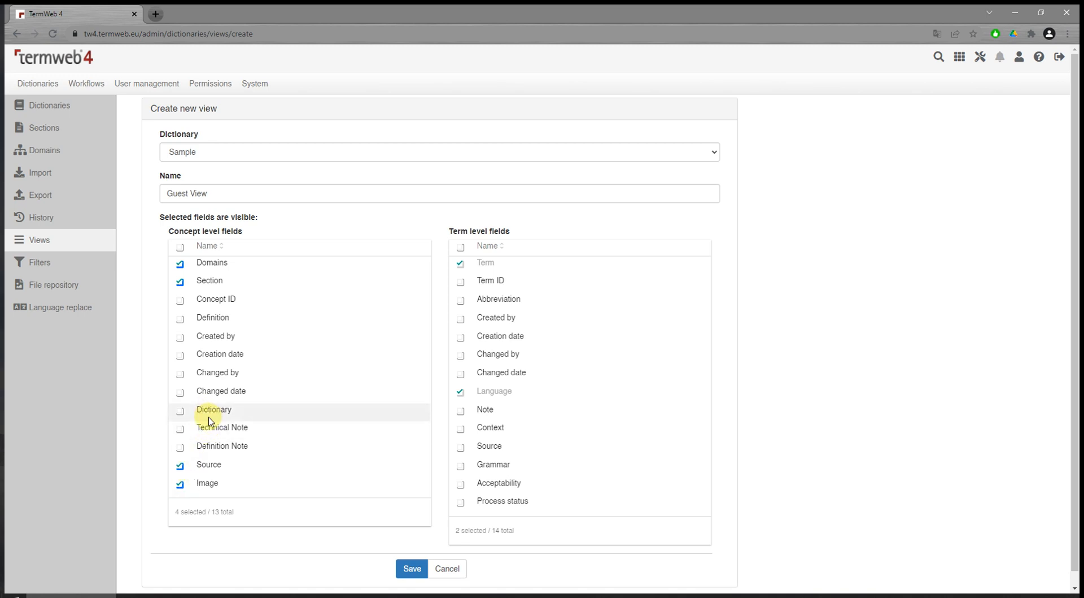
# - Include the term level fields Abbreviation, Note, Context, Source, Grammar and Acceptability in Guest View and save it
pyautogui.click(460, 302)
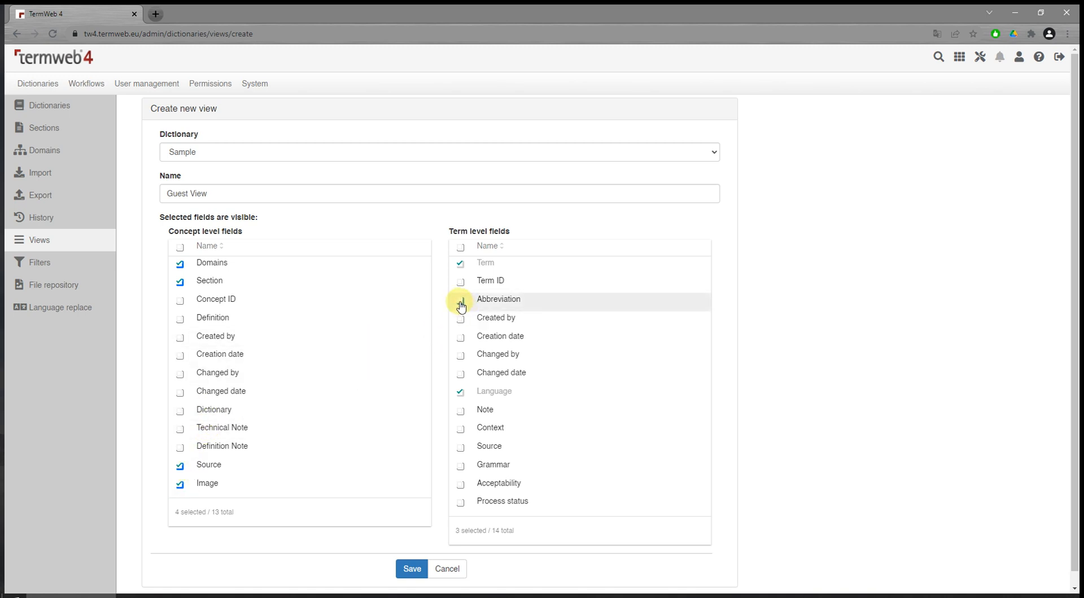
pyautogui.click(462, 411)
pyautogui.click(461, 429)
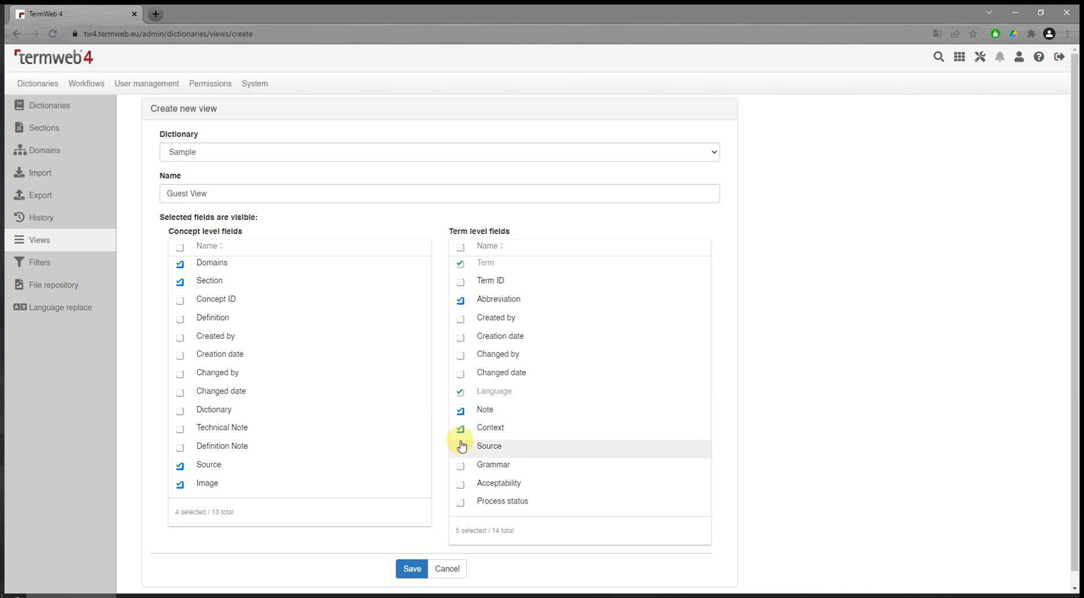
pyautogui.click(461, 446)
pyautogui.click(461, 466)
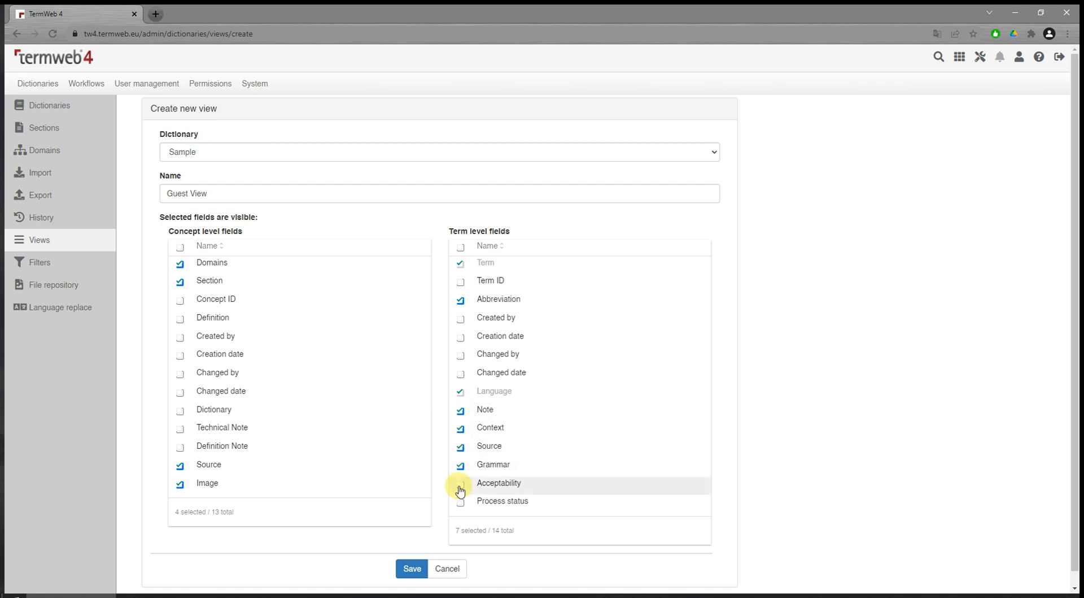
pyautogui.click(461, 484)
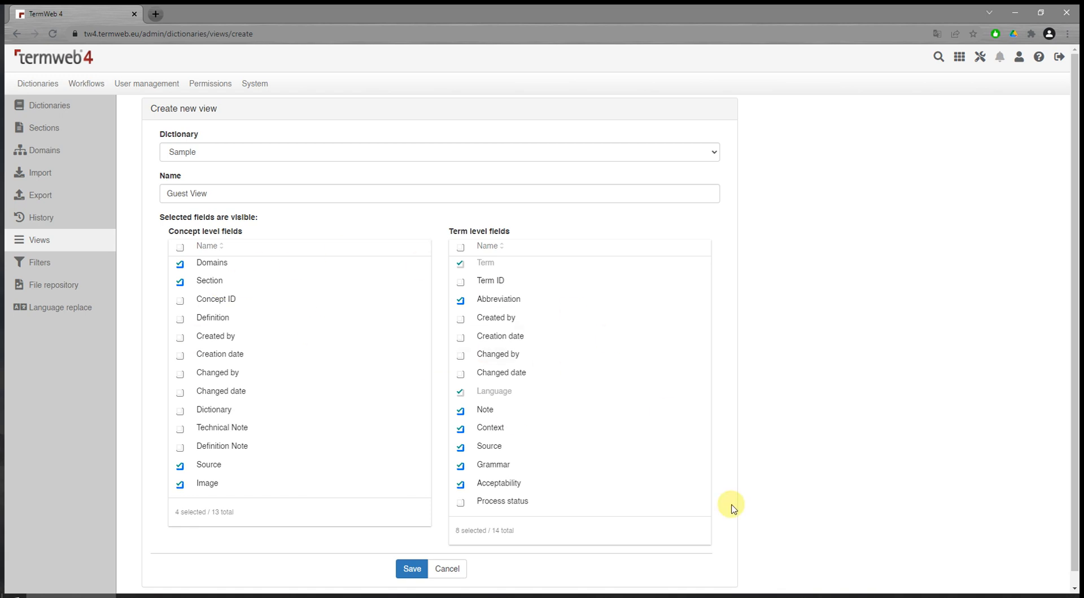
pyautogui.click(410, 575)
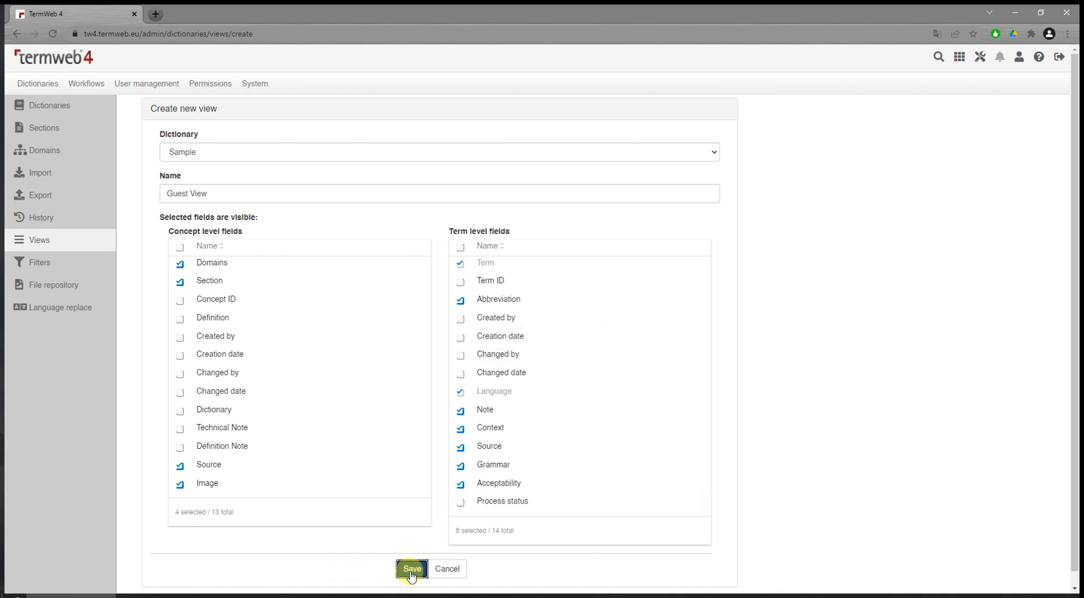
# - Add the Sample dictionary to the Guests user group, apply Guest View to it and save the group
pyautogui.click(148, 86)
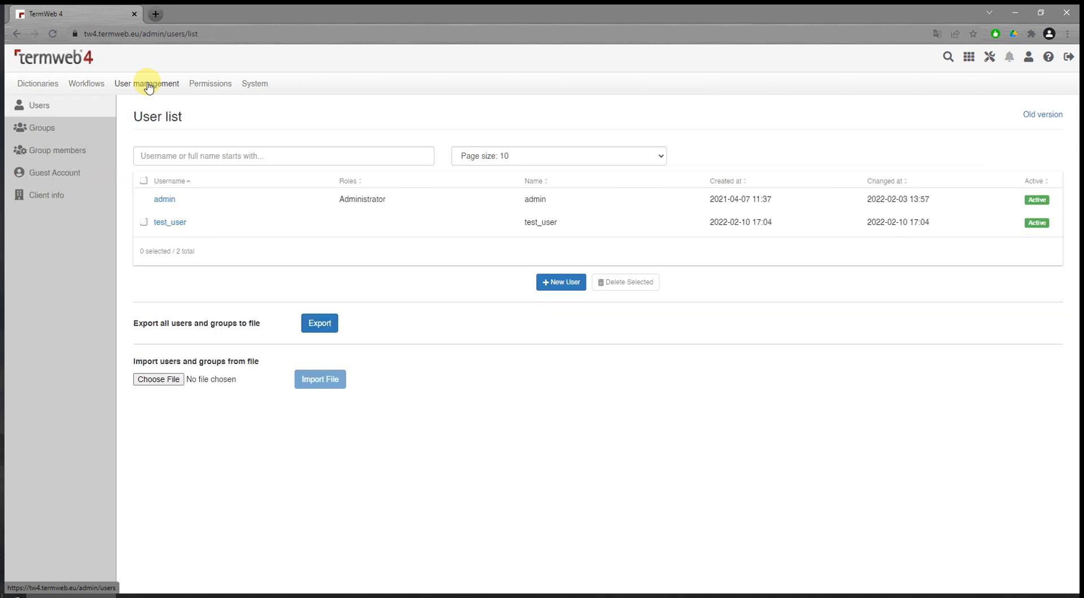
pyautogui.click(64, 138)
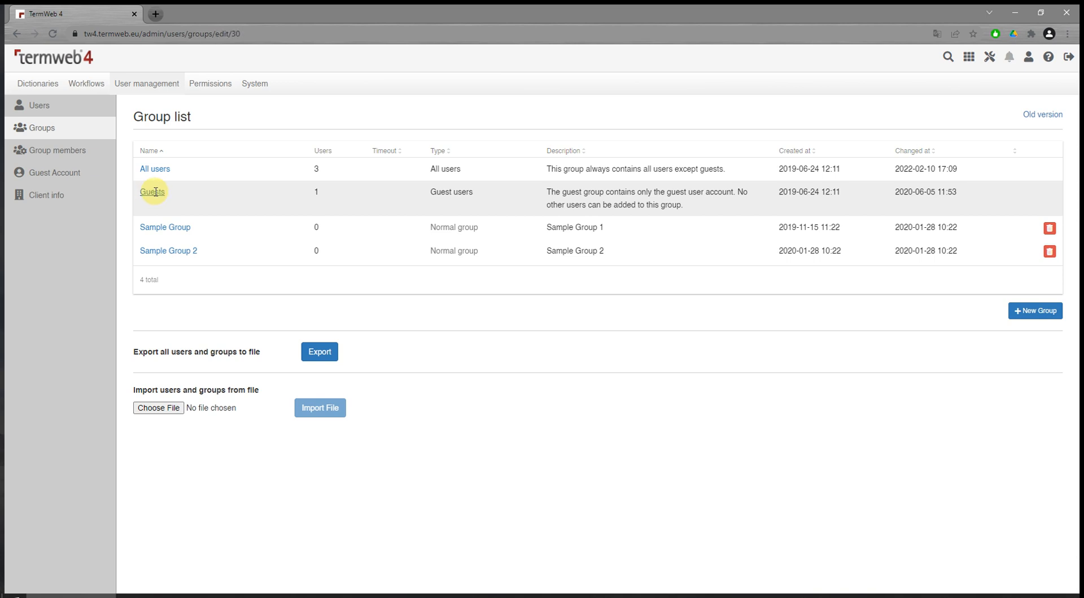
pyautogui.click(155, 192)
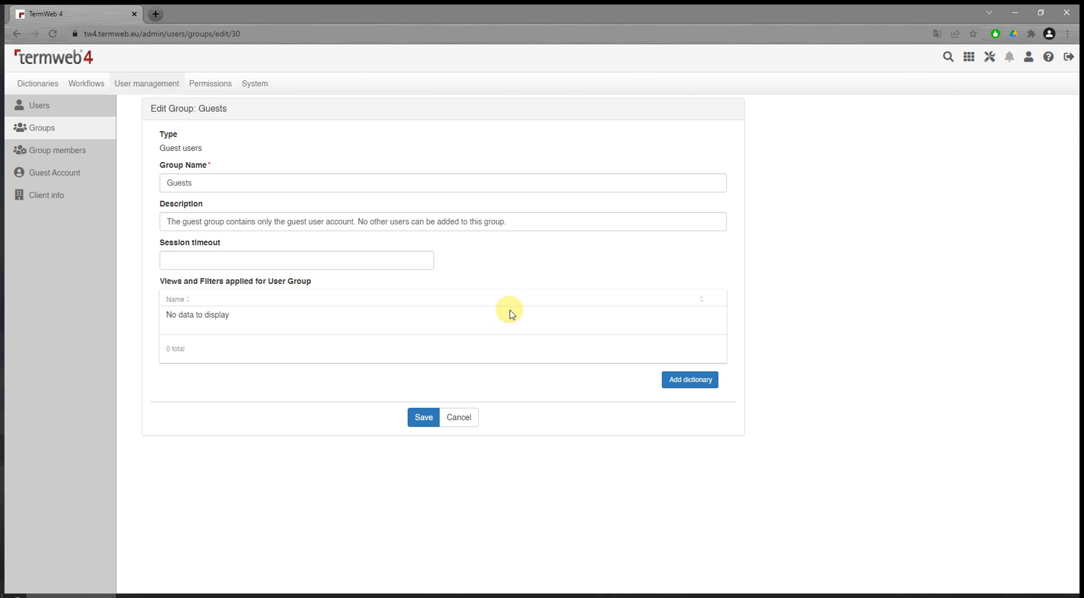
pyautogui.click(698, 379)
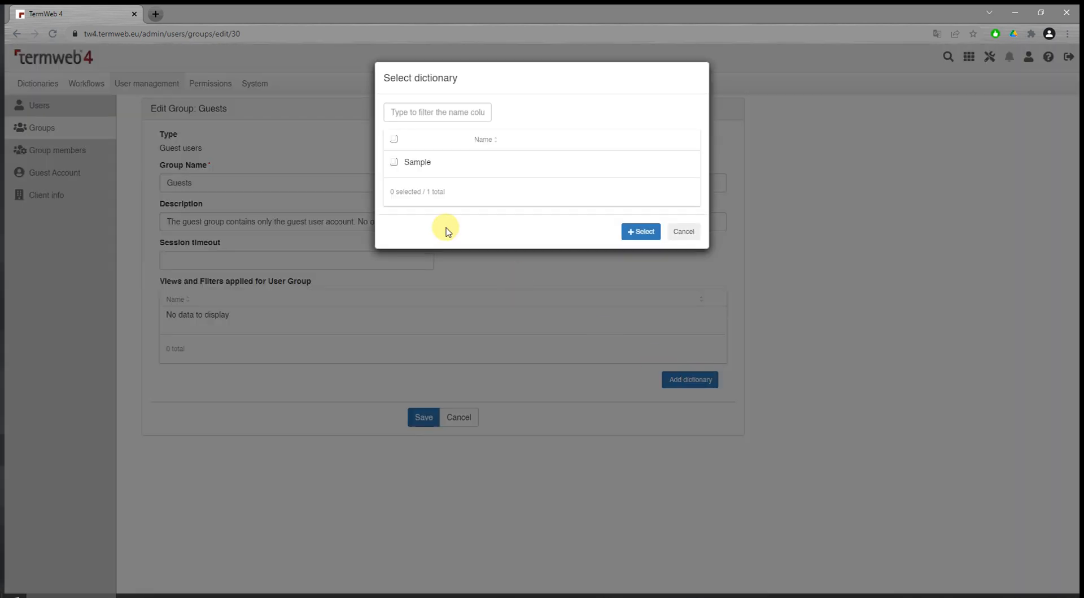
pyautogui.click(394, 163)
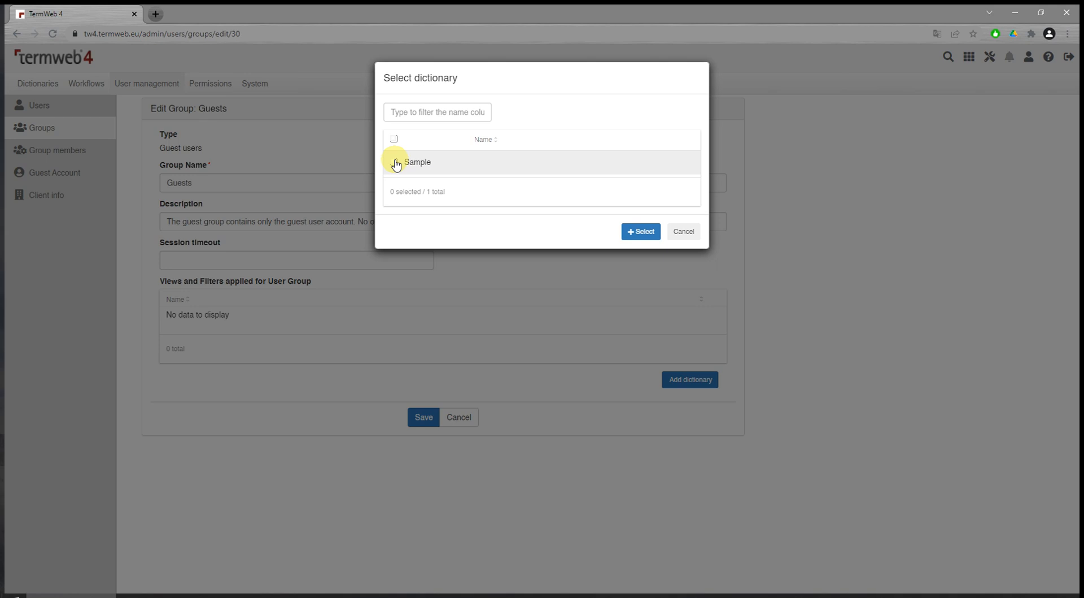
pyautogui.click(644, 231)
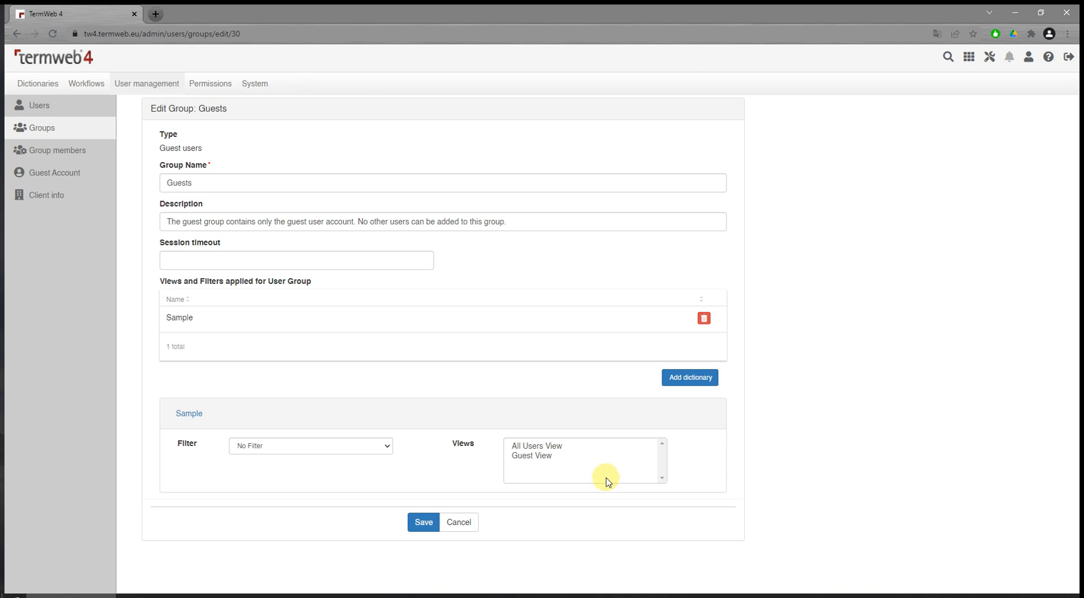
pyautogui.click(537, 457)
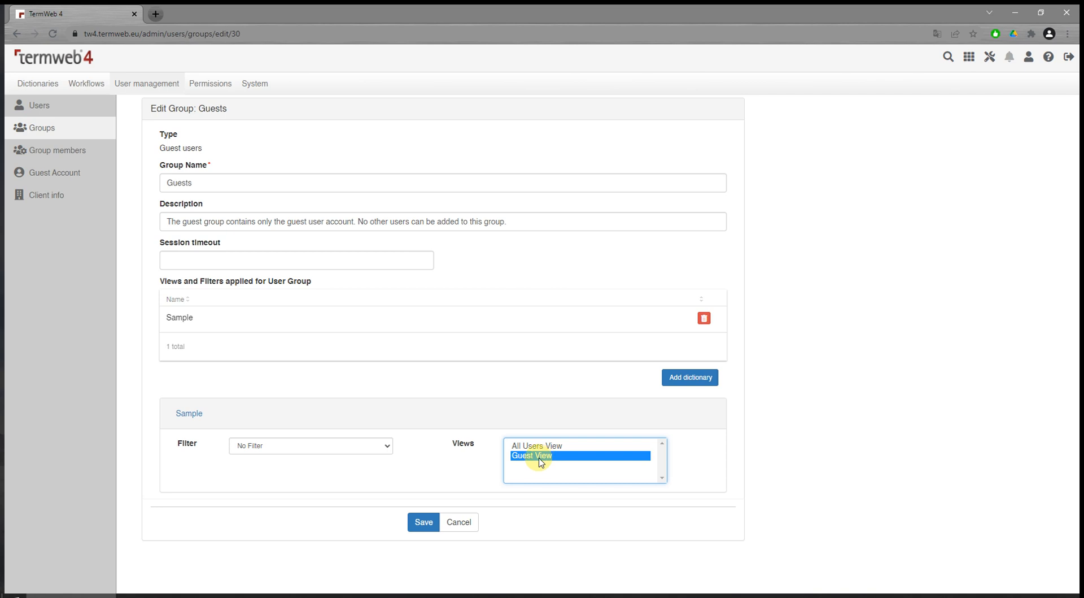
pyautogui.click(423, 520)
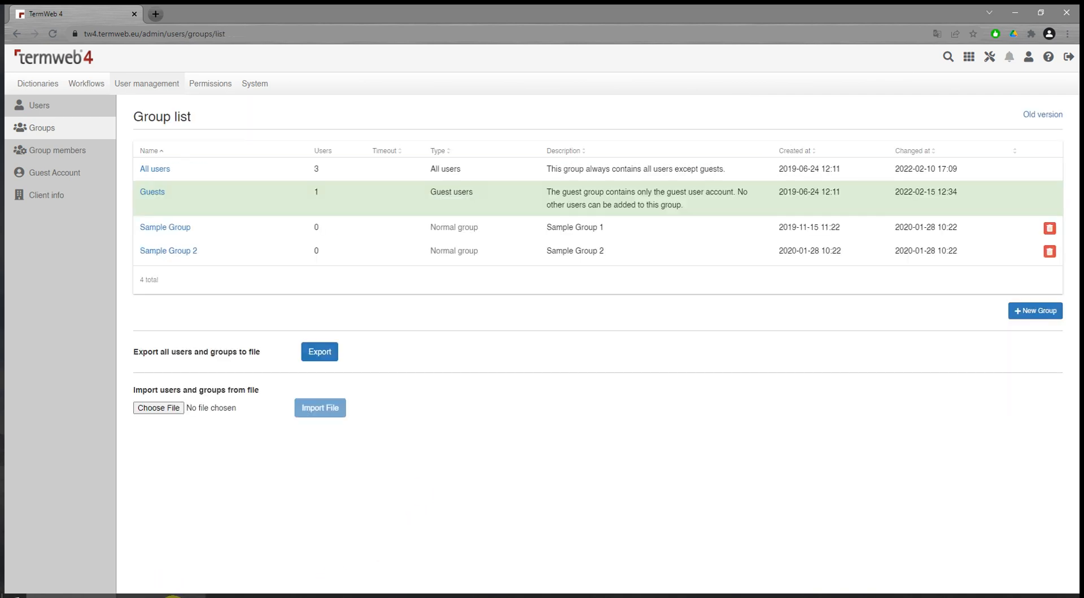
# - Switch to the guest's incognito window and reload the 2-wire repeater entry to check which fields it shows
pyautogui.click(173, 597)
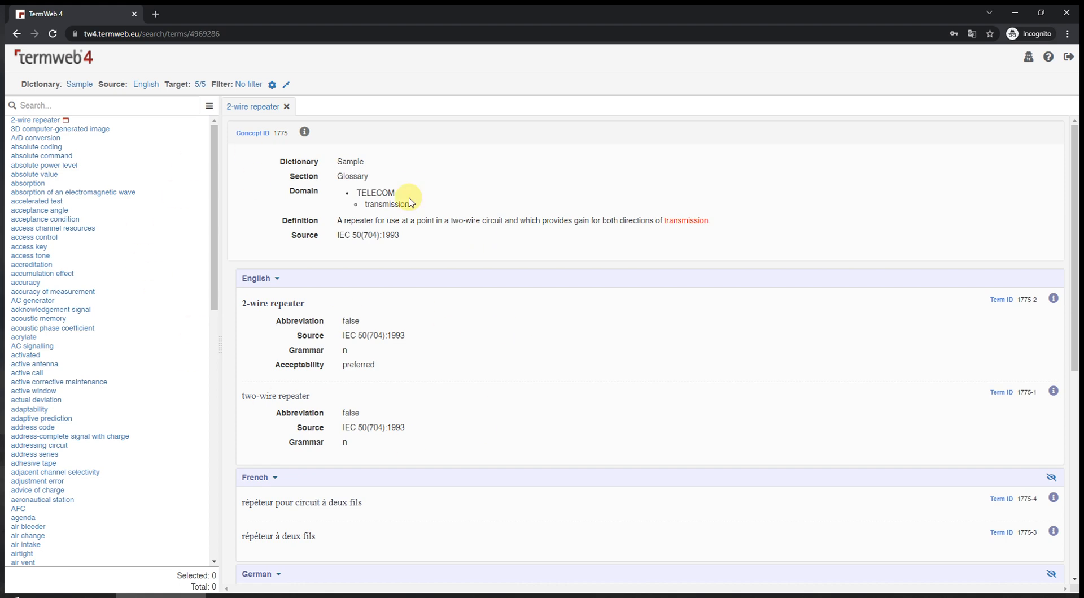
pyautogui.scroll(-1, 412, 388)
pyautogui.scroll(1, 389, 388)
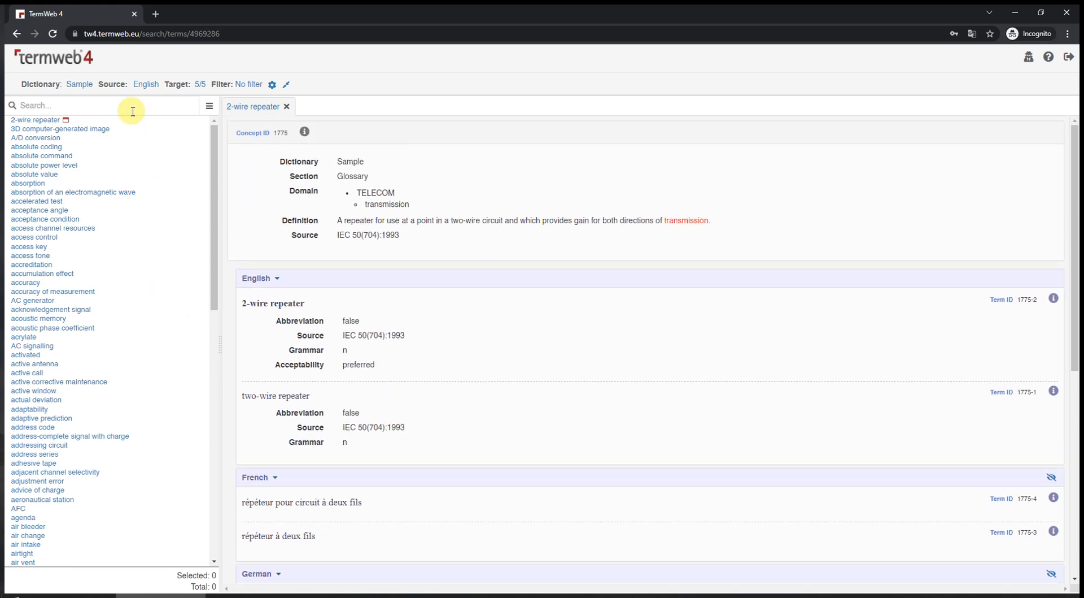
pyautogui.click(51, 35)
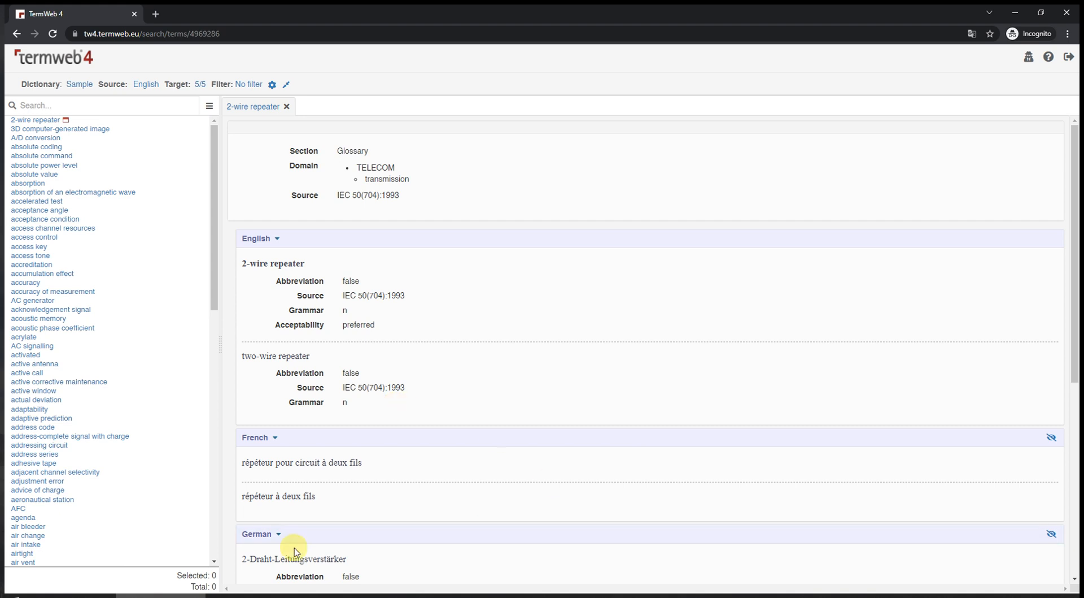
# - Return to the administrator window and grant Guests the View Concept permission in the Suggestions Permission Scheme
pyautogui.click(90, 596)
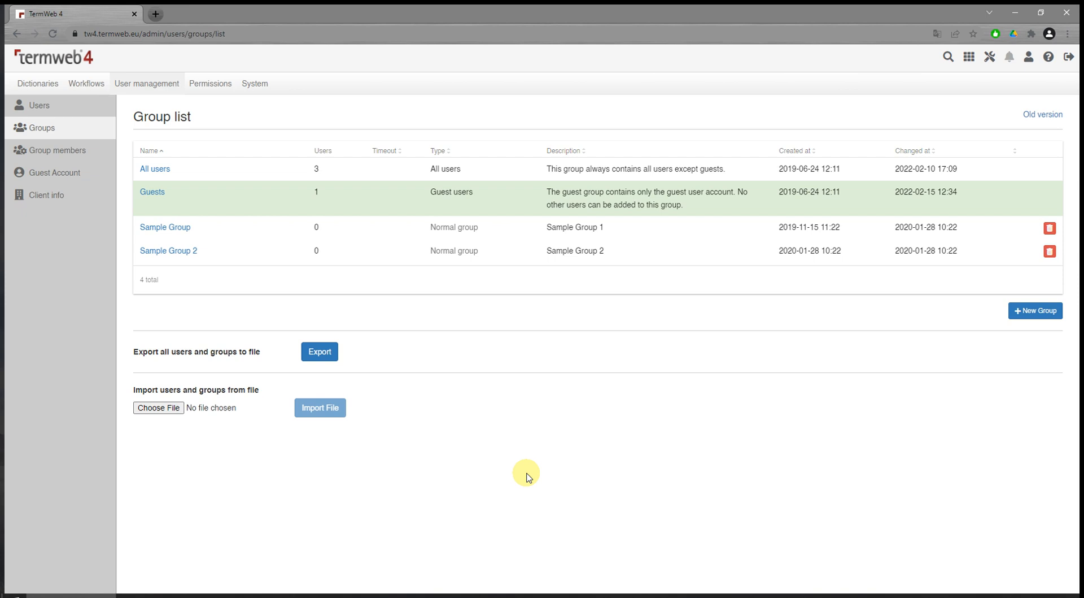
pyautogui.click(210, 83)
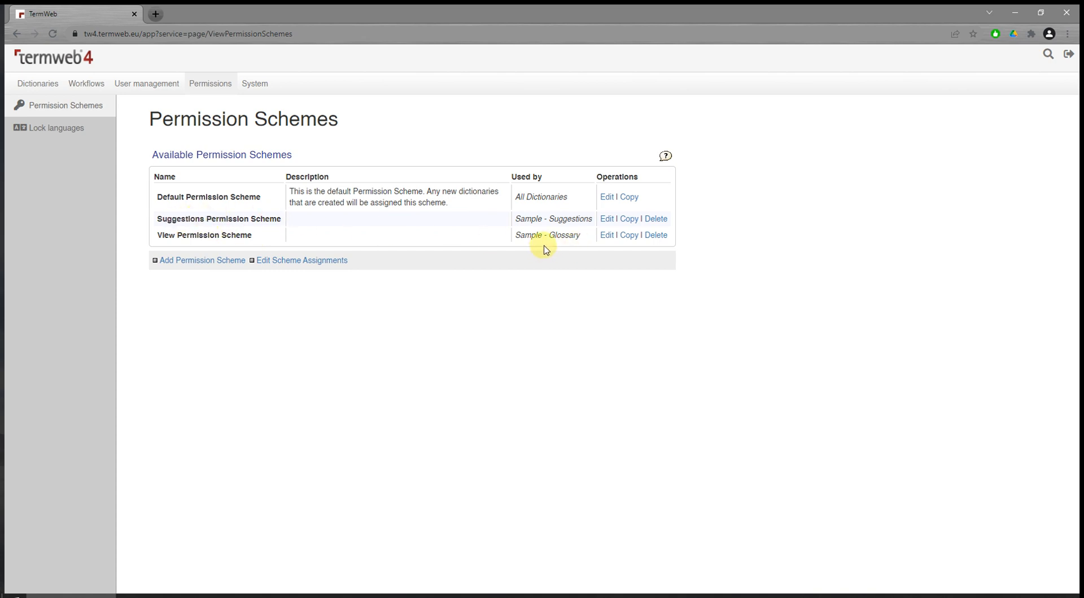
pyautogui.click(607, 221)
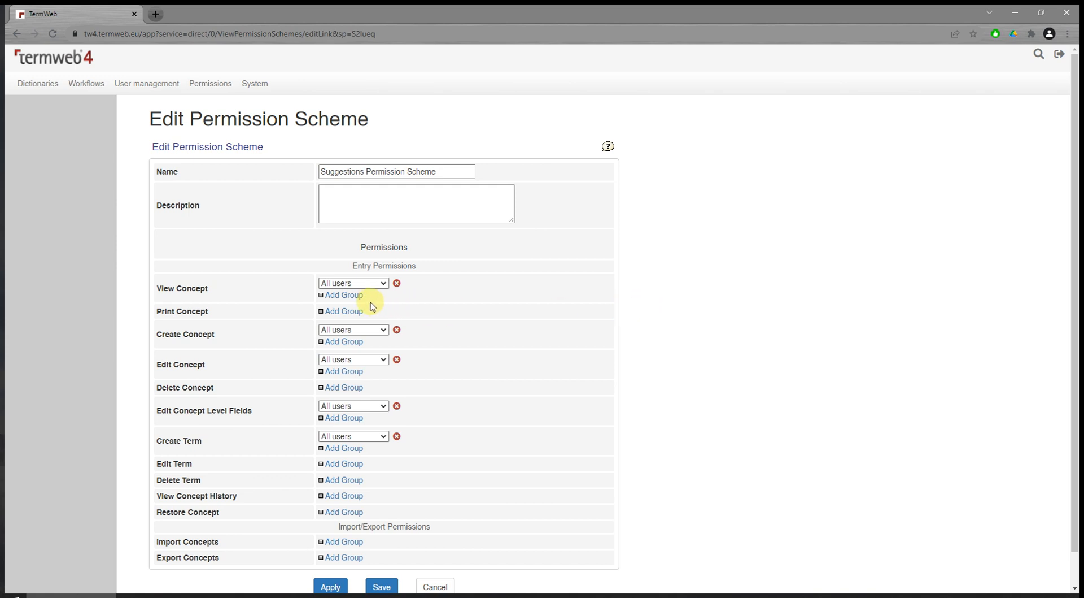
pyautogui.click(355, 295)
pyautogui.click(354, 297)
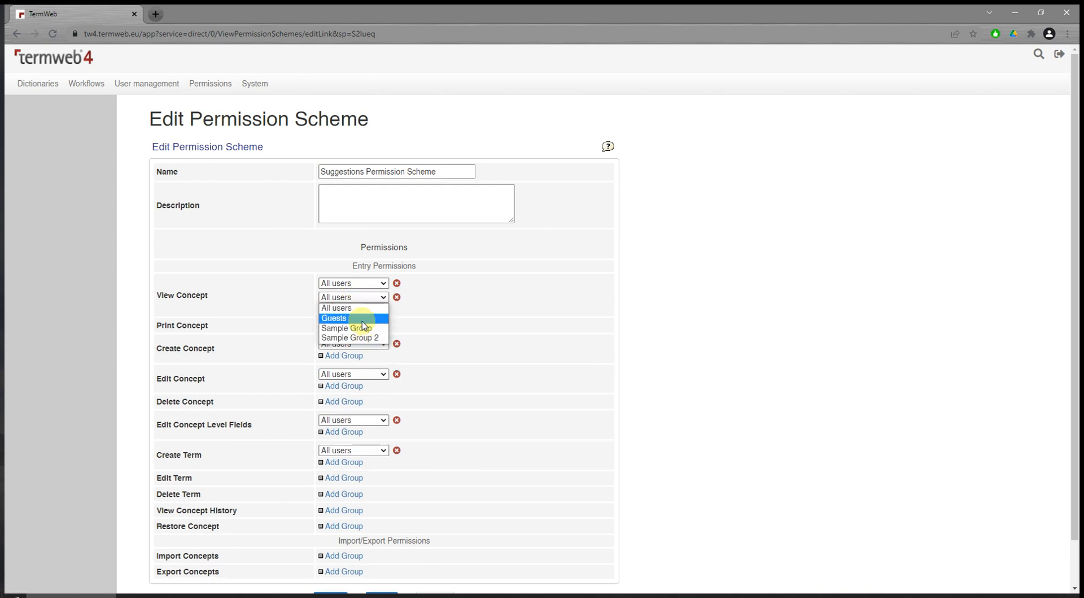
pyautogui.click(345, 315)
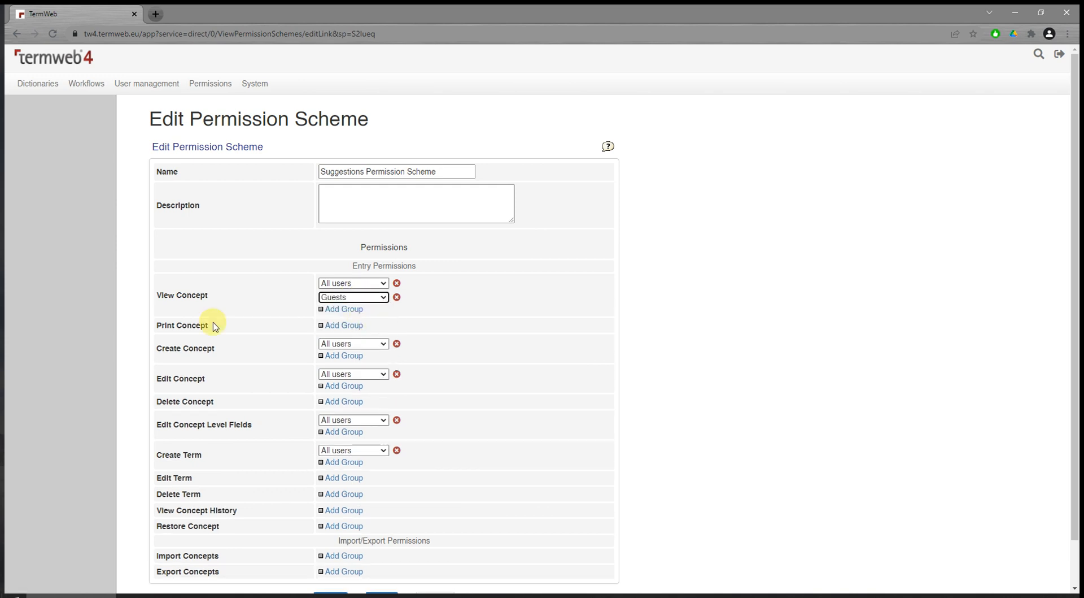
# - Add the Guests group to the Create Concept and Edit Concept permissions
pyautogui.click(356, 355)
pyautogui.click(361, 357)
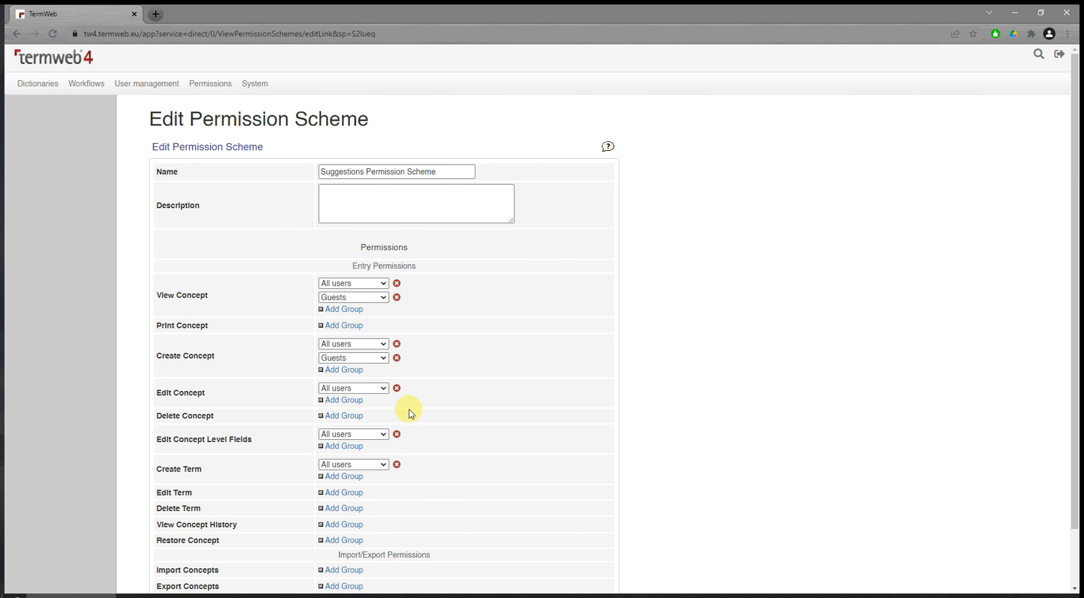
pyautogui.click(360, 399)
pyautogui.click(360, 401)
pyautogui.click(363, 424)
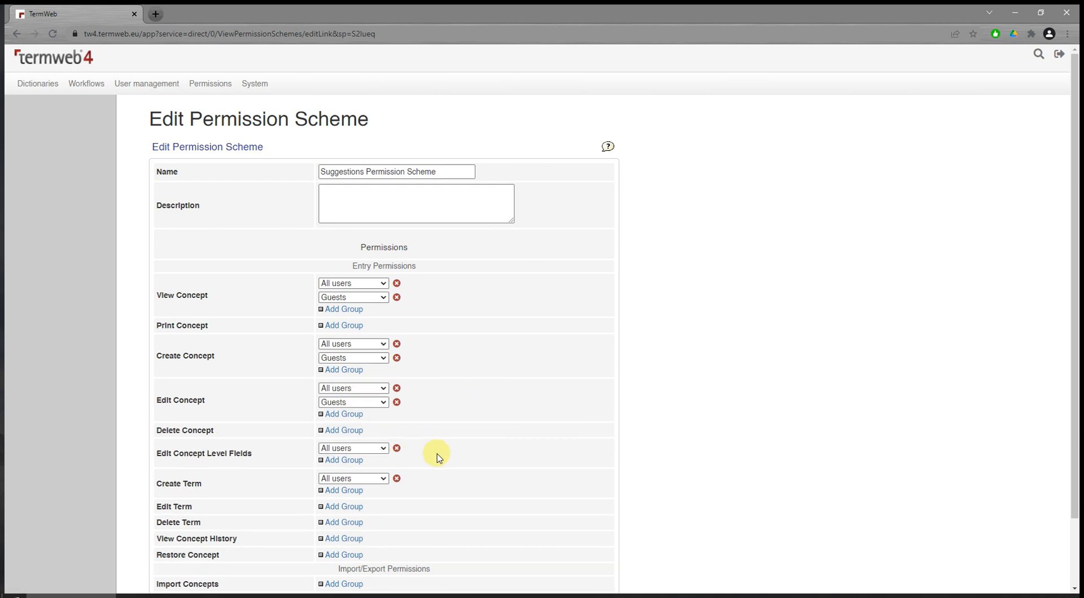
# - Add the Guests group to the Edit Concept Level Fields and Create Term permissions and save the scheme
pyautogui.click(340, 461)
pyautogui.click(342, 463)
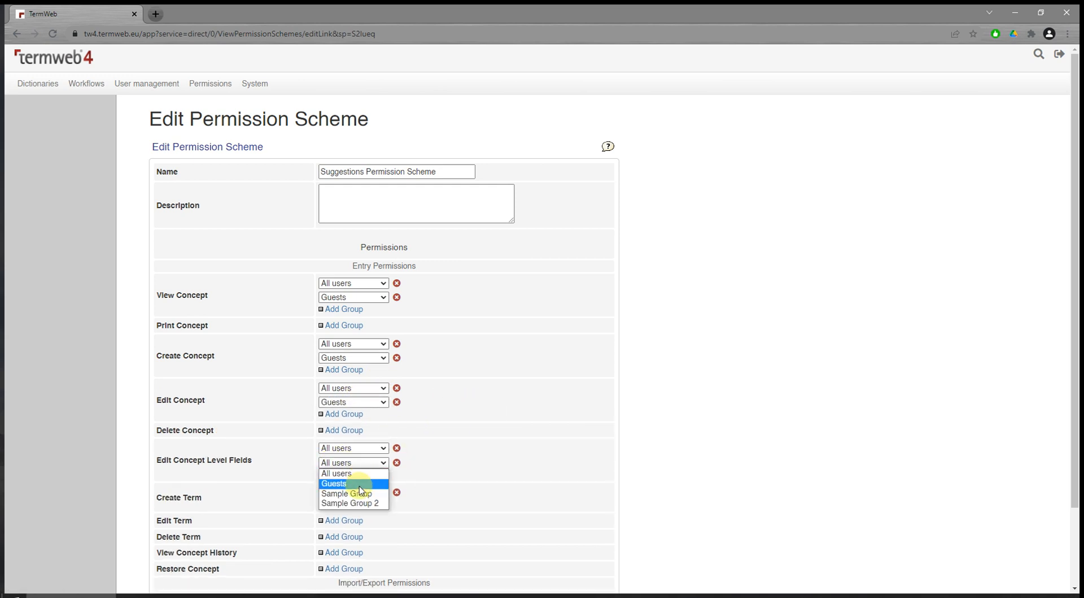
pyautogui.click(357, 483)
pyautogui.scroll(-1, 447, 494)
pyautogui.click(355, 450)
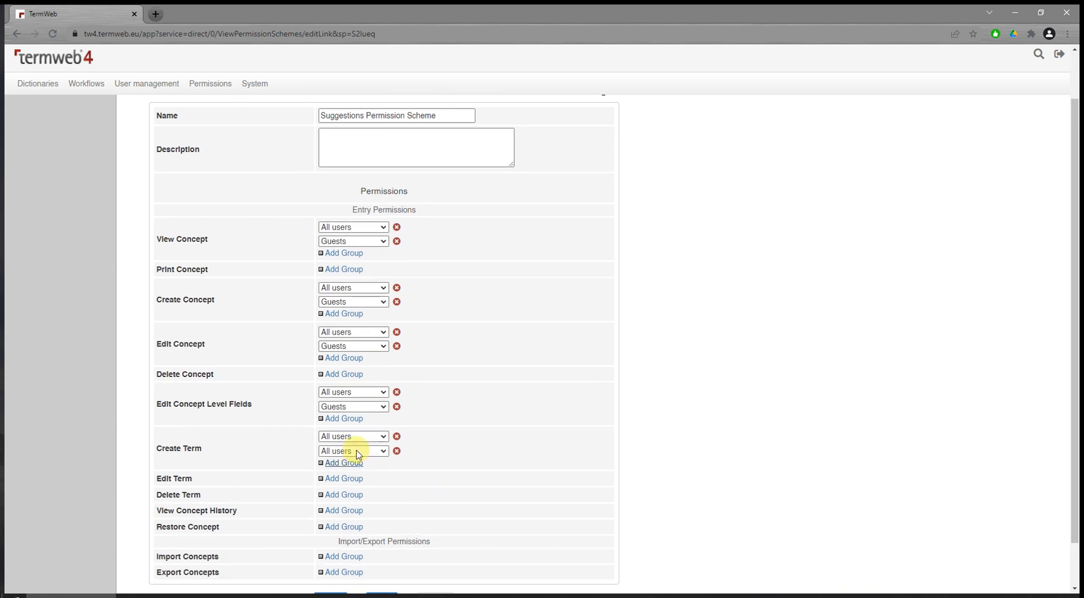
pyautogui.click(356, 451)
pyautogui.click(360, 470)
pyautogui.scroll(-1, 480, 480)
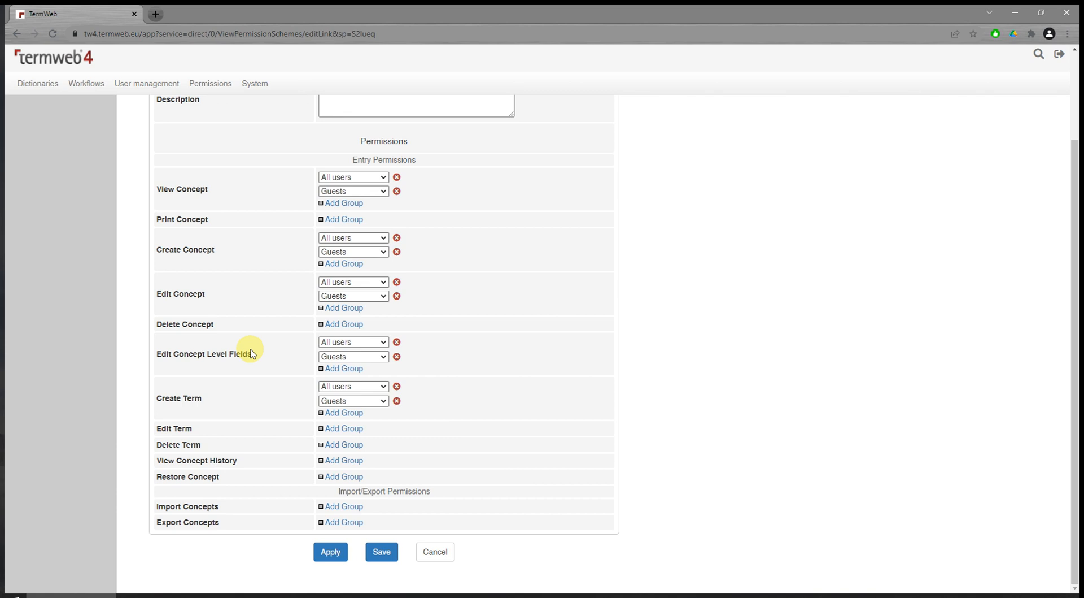
pyautogui.click(386, 558)
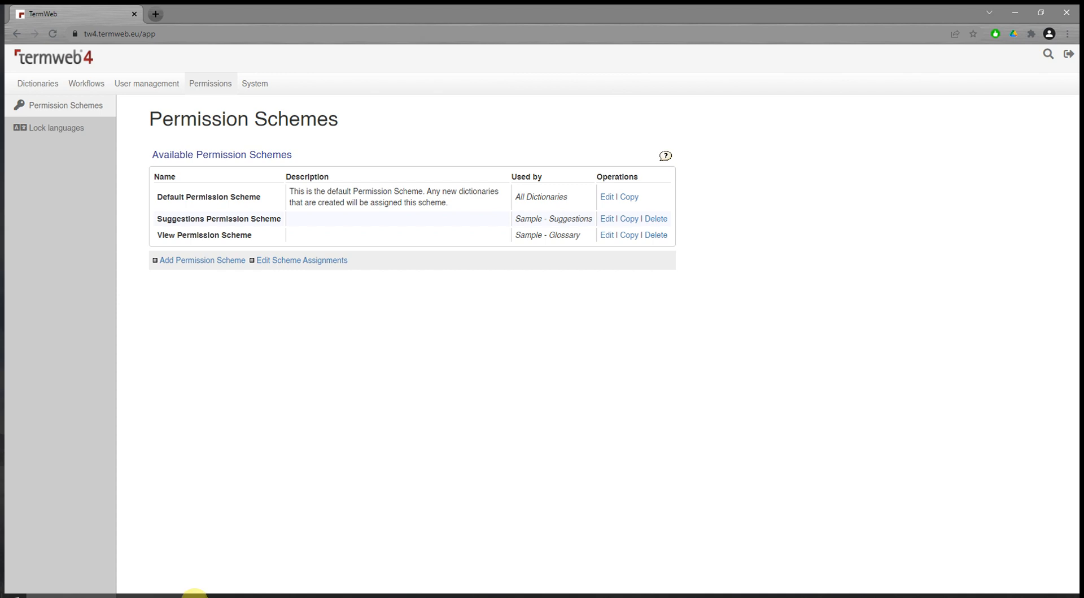
# - In the reloaded guest window, check the fields of a new concept with an added English term and discard it
pyautogui.click(195, 597)
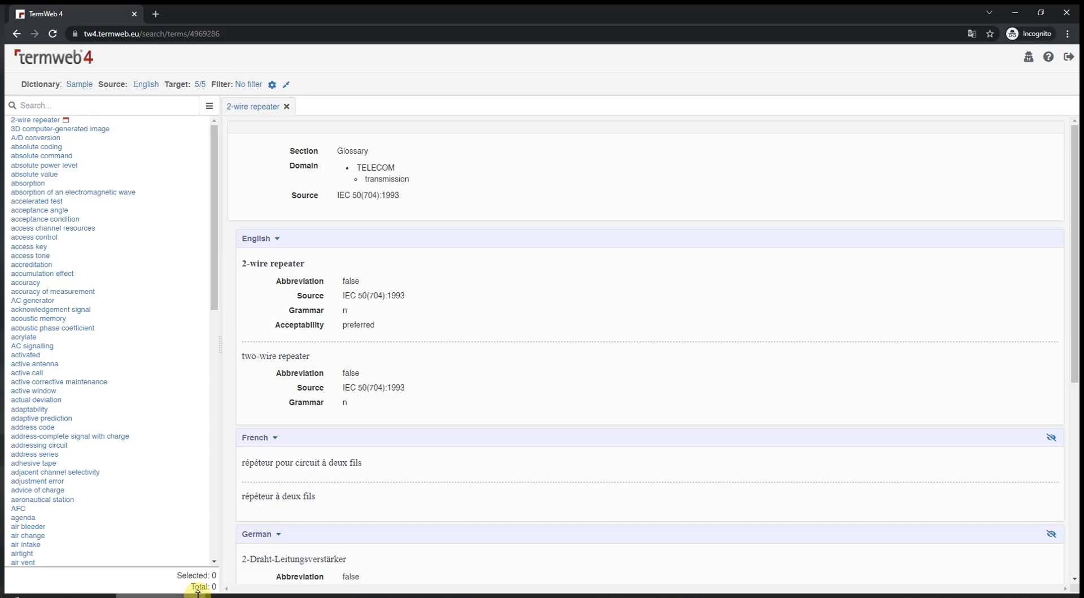
pyautogui.click(53, 35)
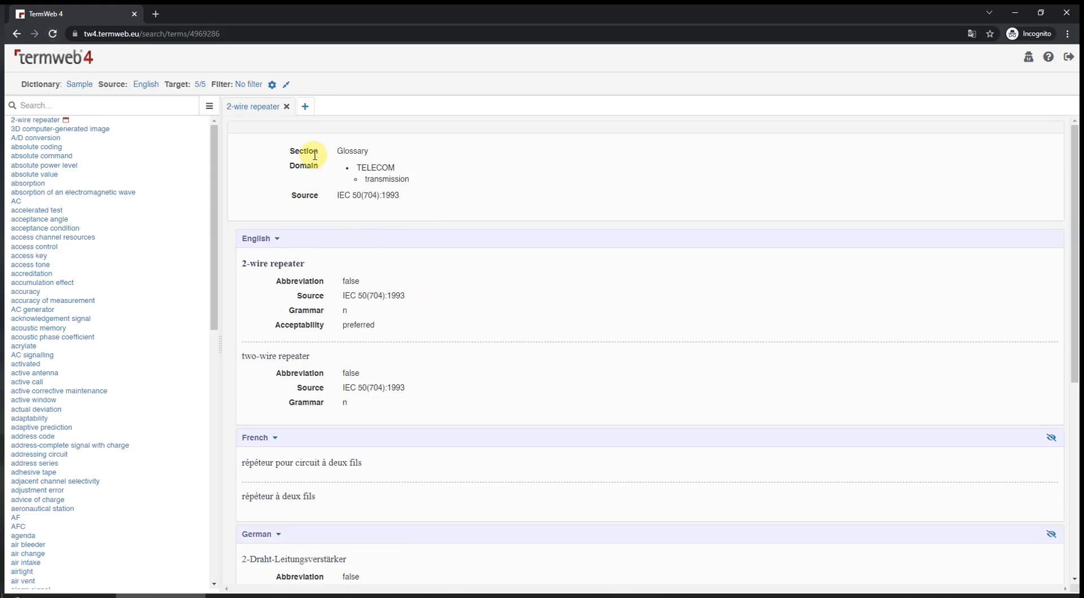
pyautogui.click(306, 109)
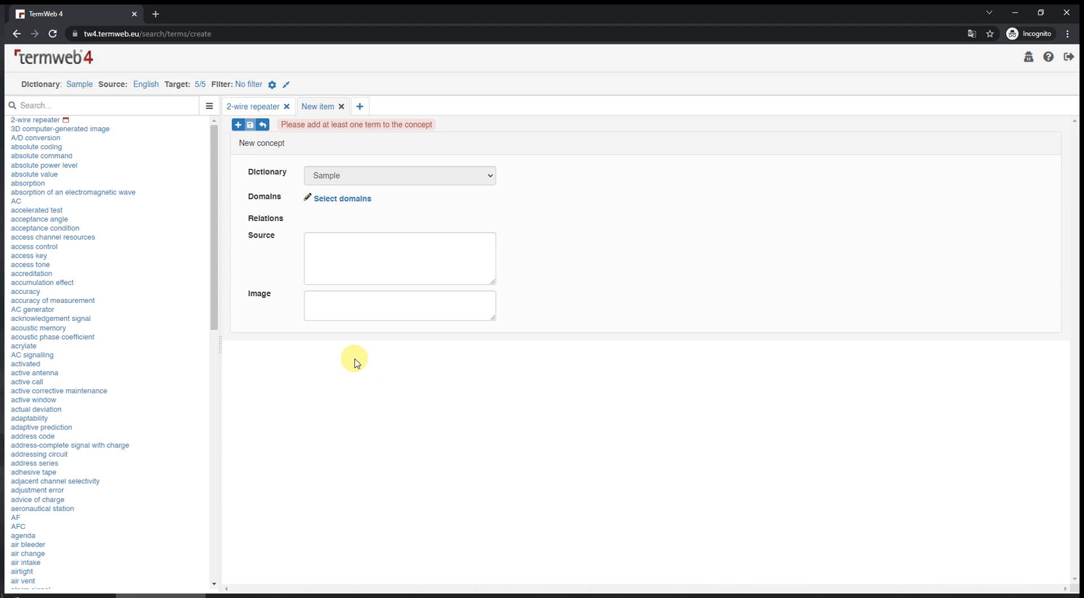
pyautogui.click(239, 125)
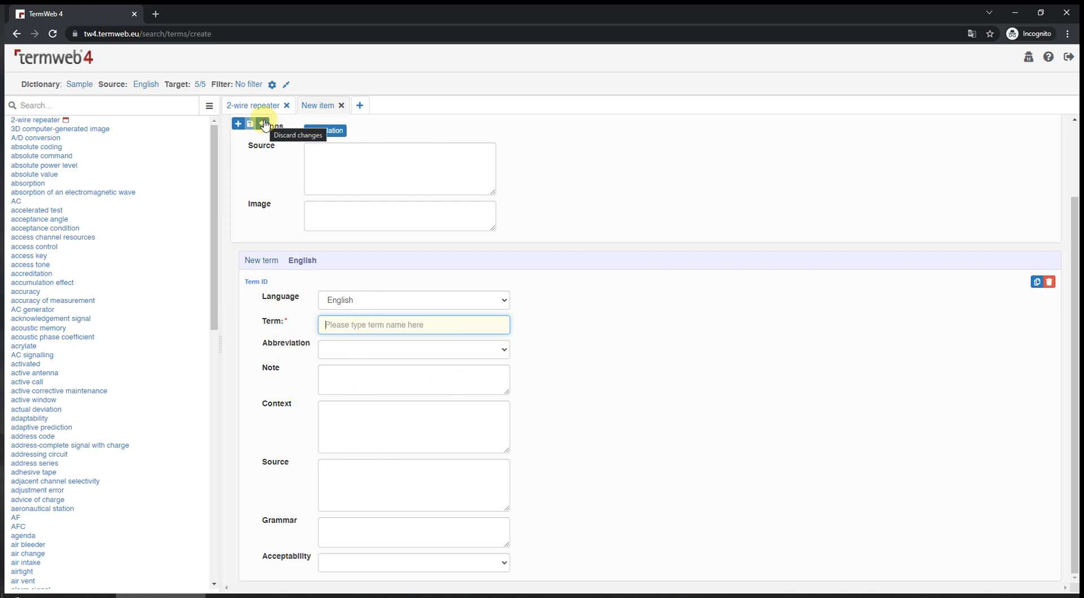
pyautogui.scroll(2, 283, 305)
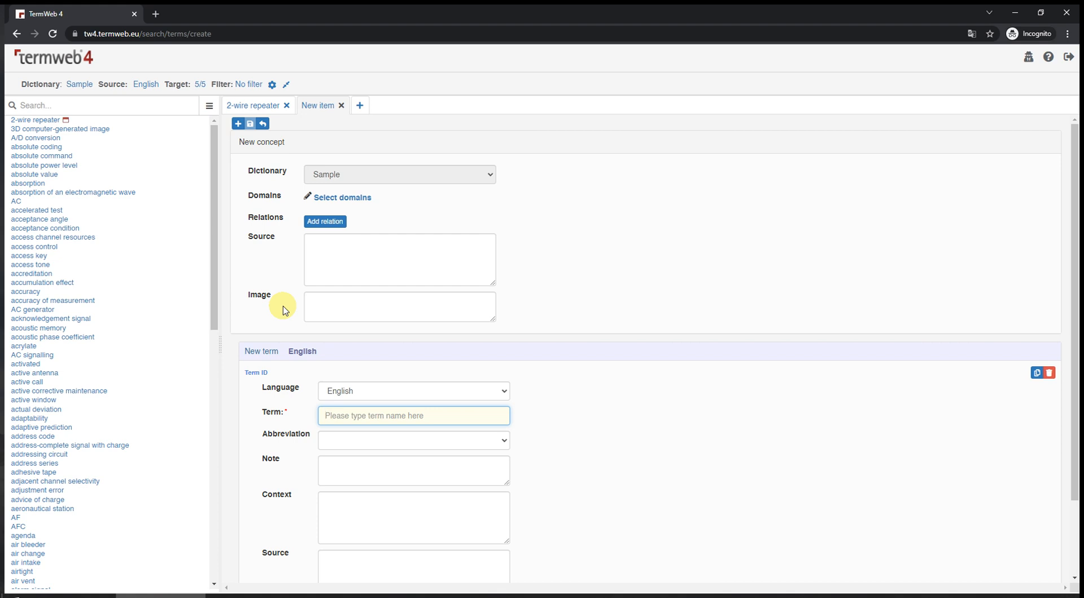
pyautogui.click(263, 123)
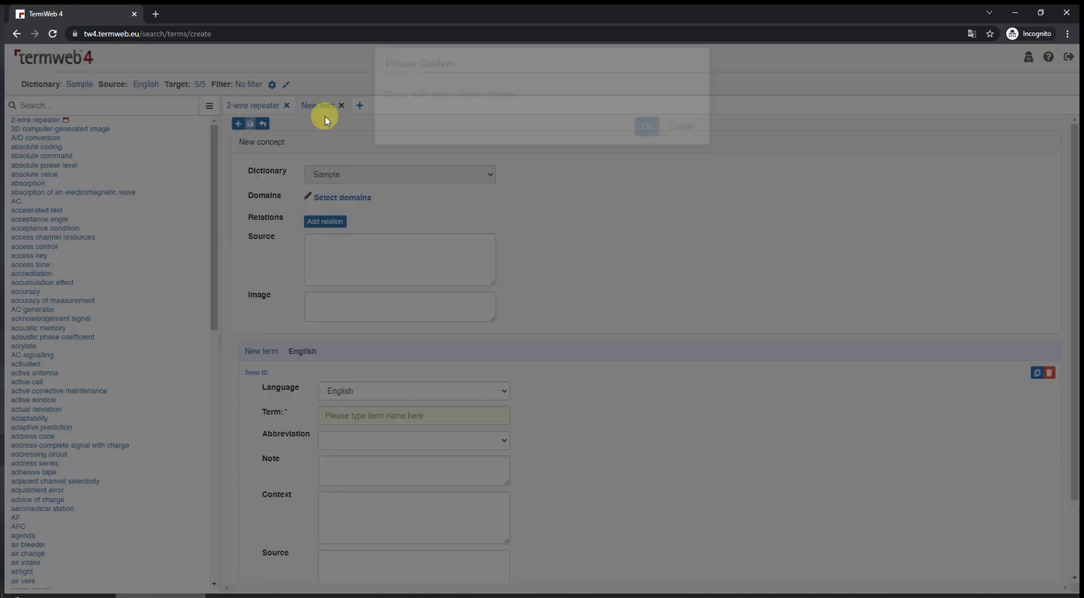
pyautogui.click(647, 129)
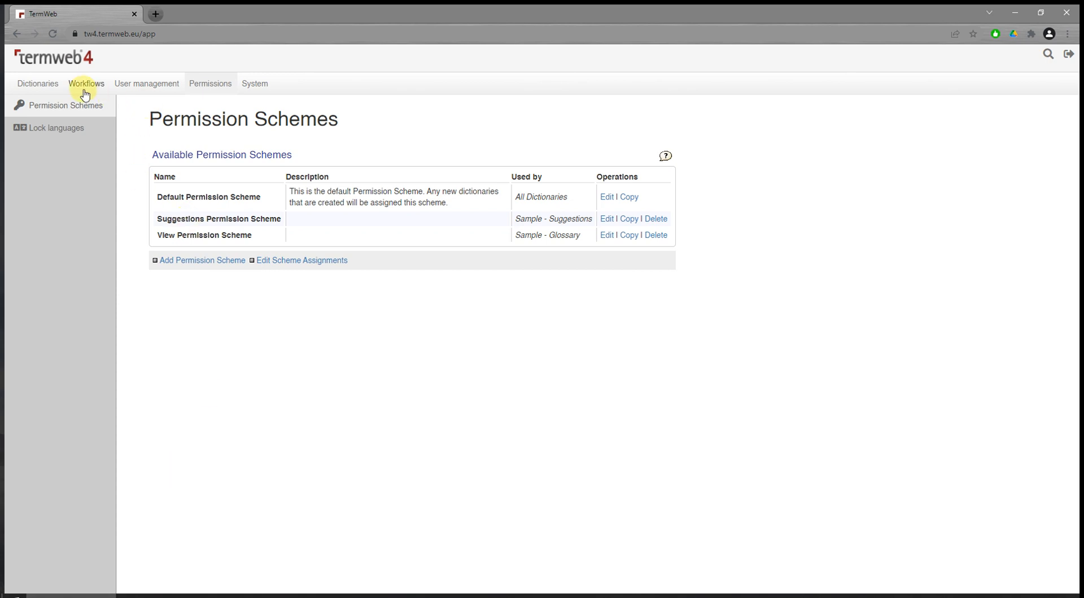
# - In the administrator window, open the Create Concept workflow and examine its tasks, conditions and pre-functions
pyautogui.click(85, 90)
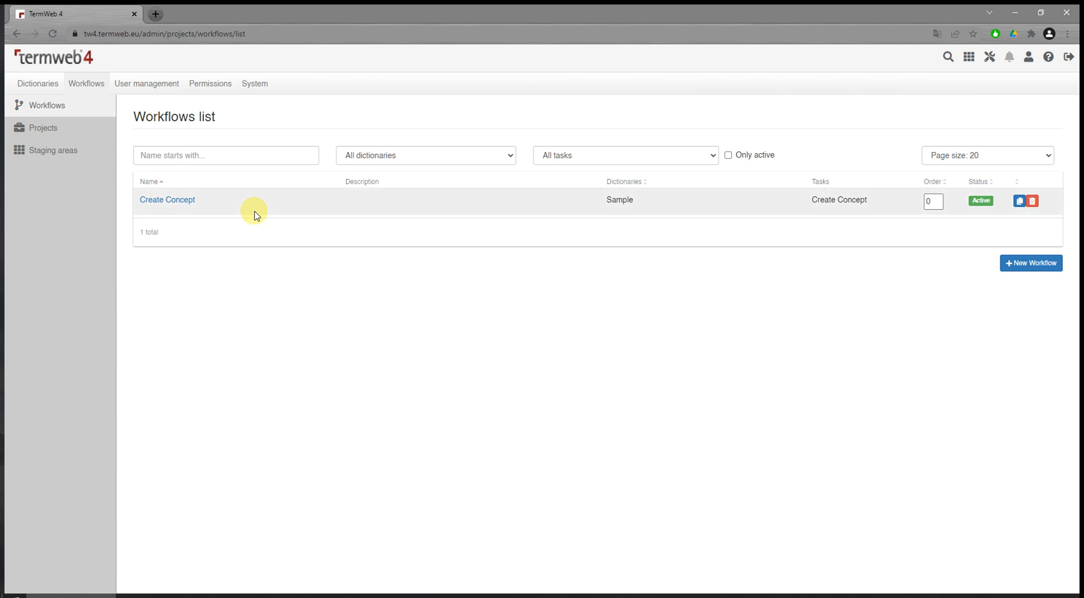
pyautogui.click(180, 200)
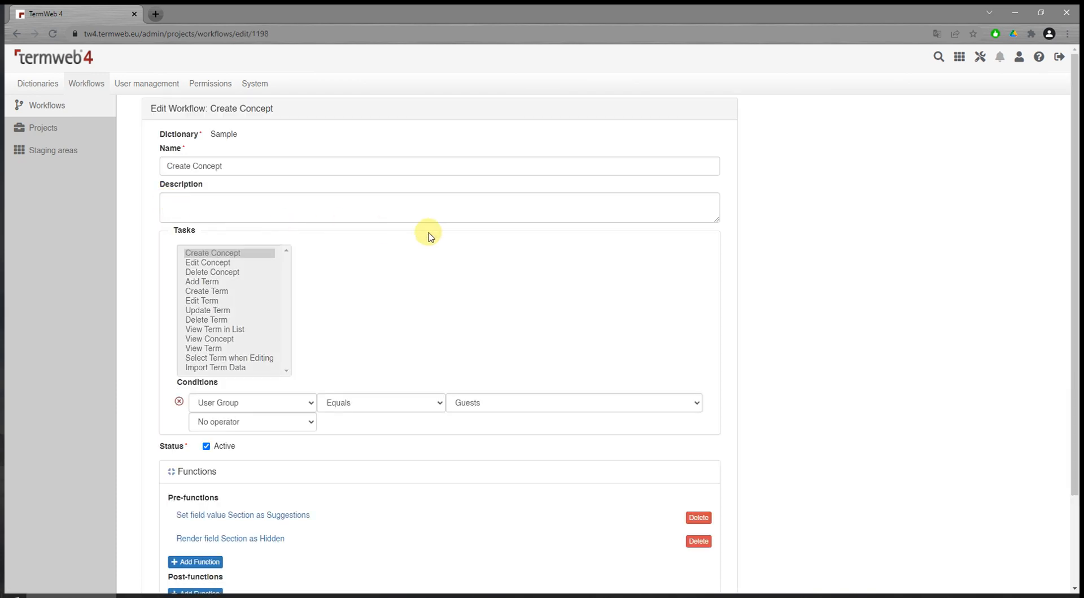
pyautogui.scroll(-2, 452, 252)
pyautogui.scroll(1, 472, 284)
pyautogui.scroll(-1, 388, 325)
pyautogui.scroll(-1, 317, 211)
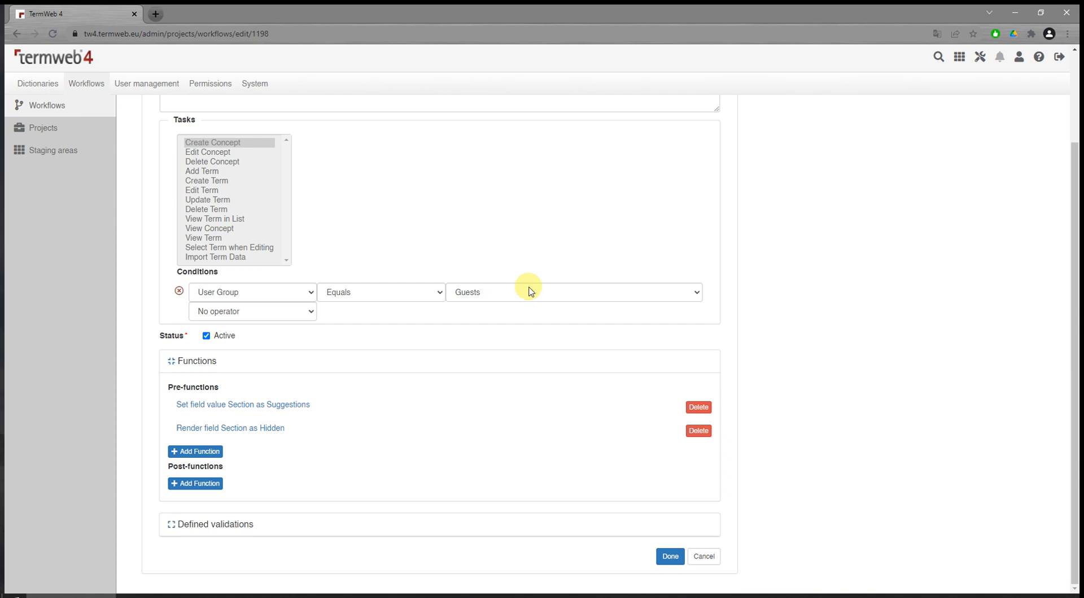
# - Remove the Create Concept workflow's condition and define it again as User Group Equals Guests
pyautogui.click(179, 290)
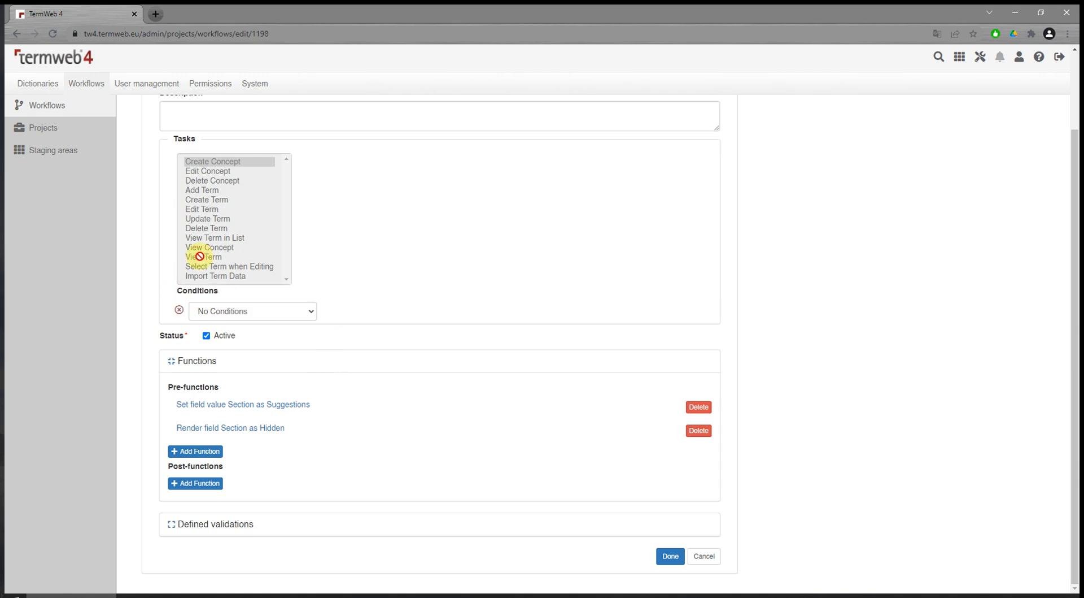
pyautogui.click(274, 312)
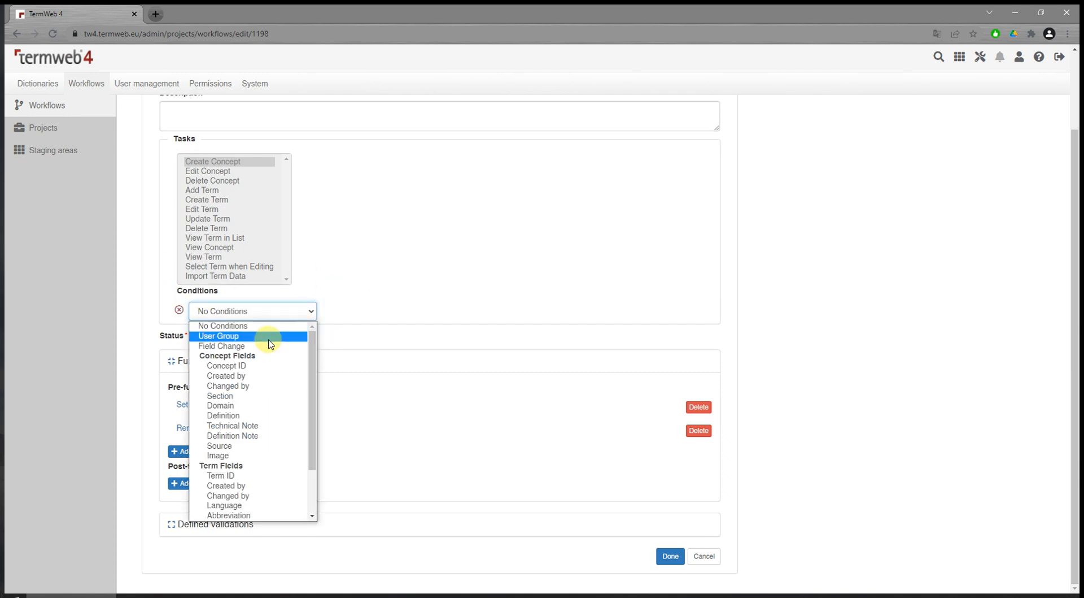
pyautogui.click(269, 343)
pyautogui.click(508, 309)
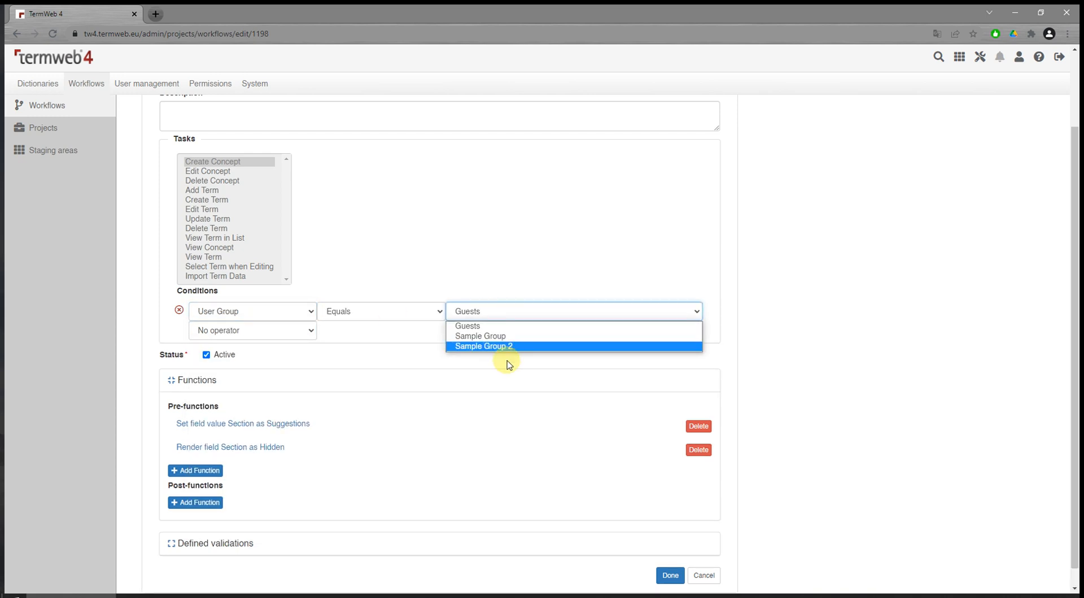
pyautogui.click(519, 308)
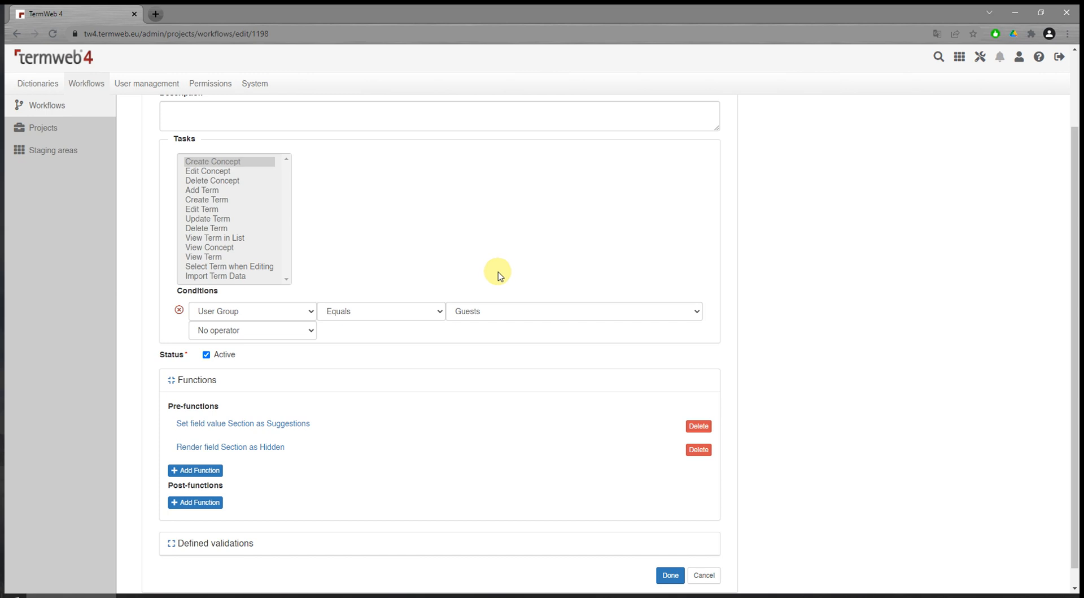
pyautogui.scroll(-1, 499, 281)
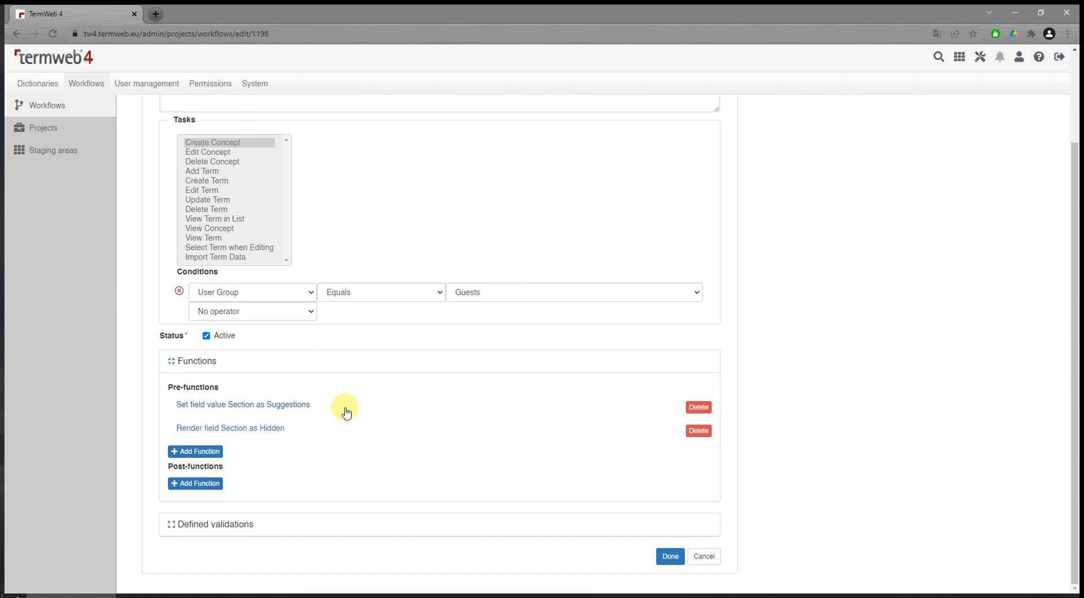
pyautogui.click(201, 451)
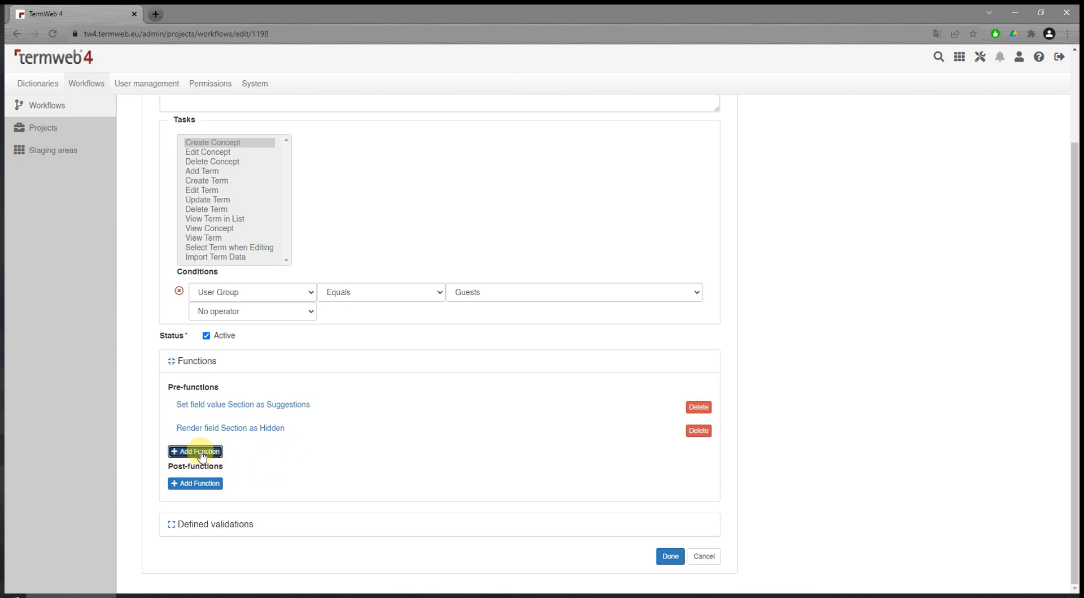
pyautogui.click(550, 105)
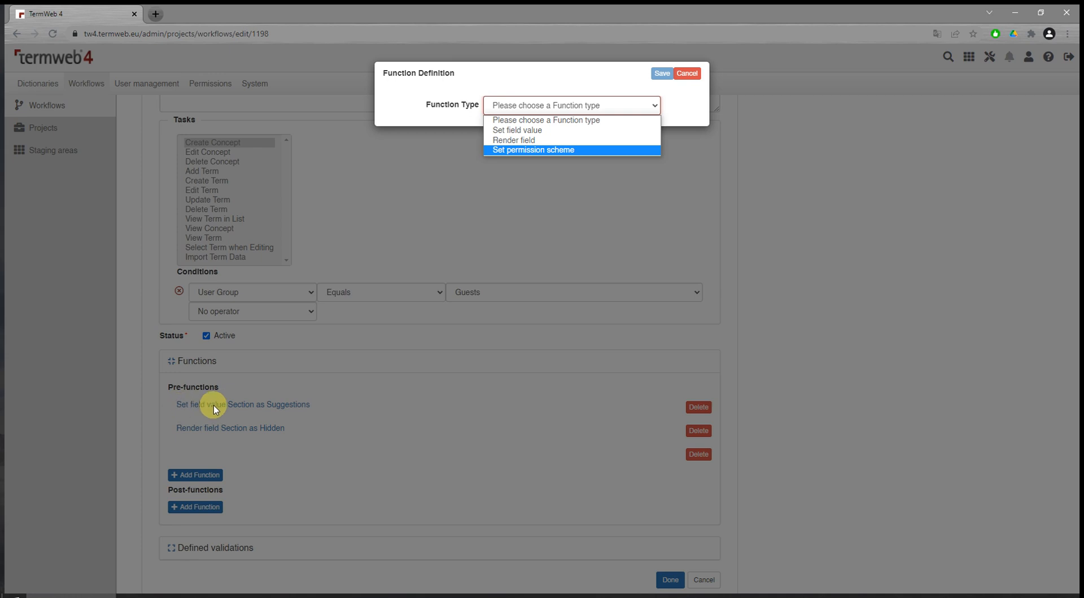
pyautogui.click(561, 130)
pyautogui.click(549, 135)
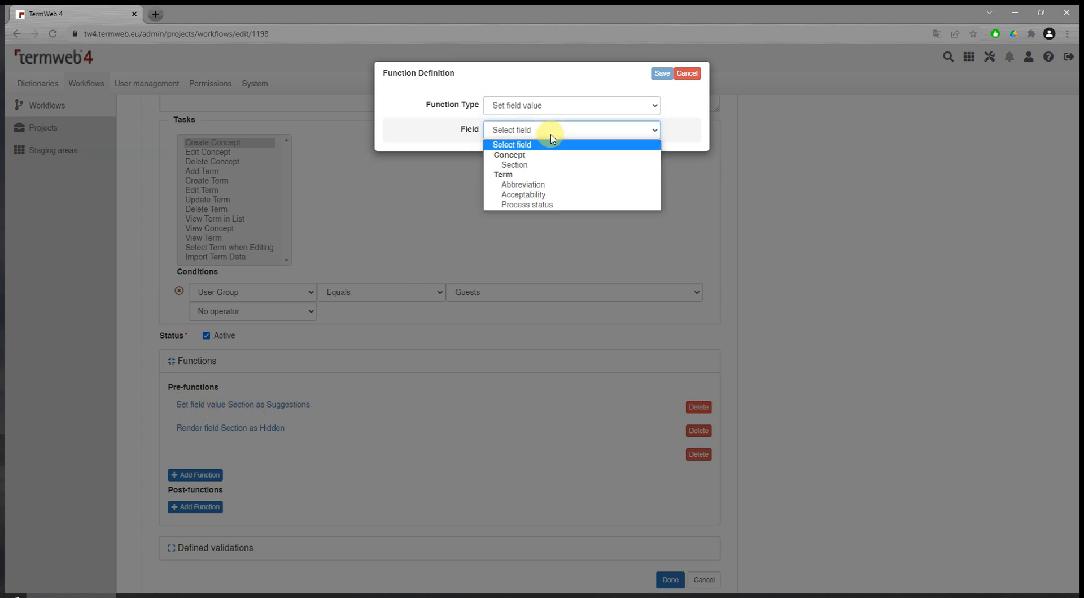
pyautogui.click(530, 167)
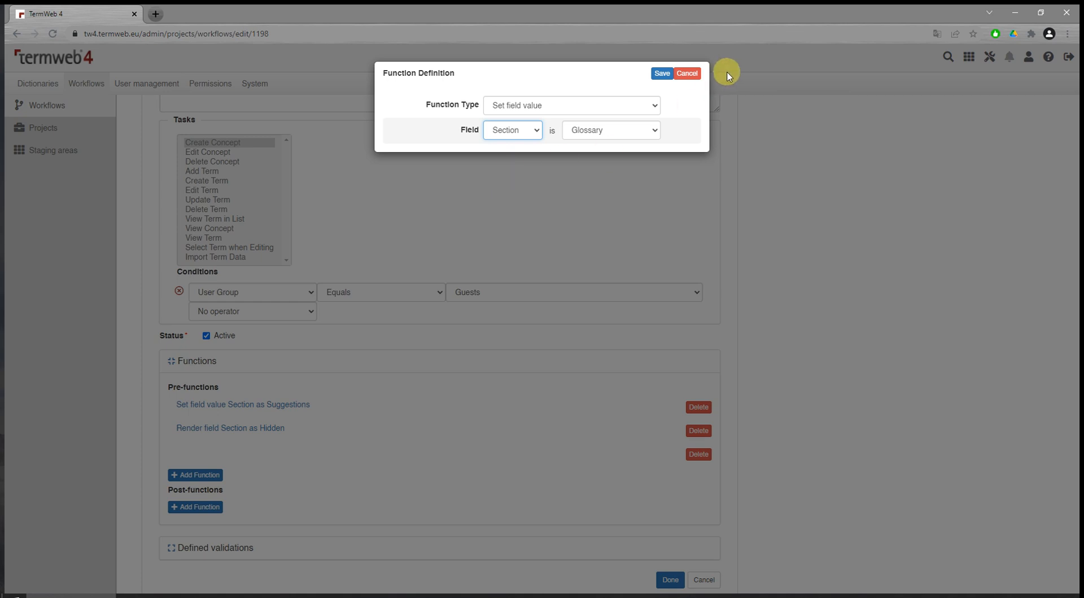
pyautogui.click(688, 74)
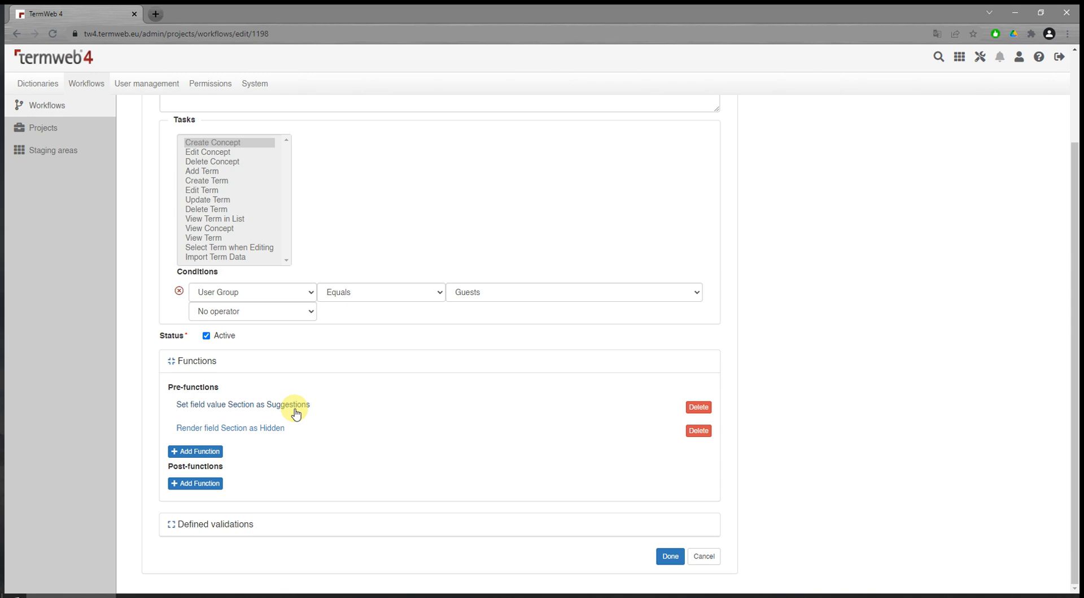
# - Switch to the guest window and examine which fields a new concept offers, including Source and Image
pyautogui.moveTo(161, 595)
pyautogui.click(178, 556)
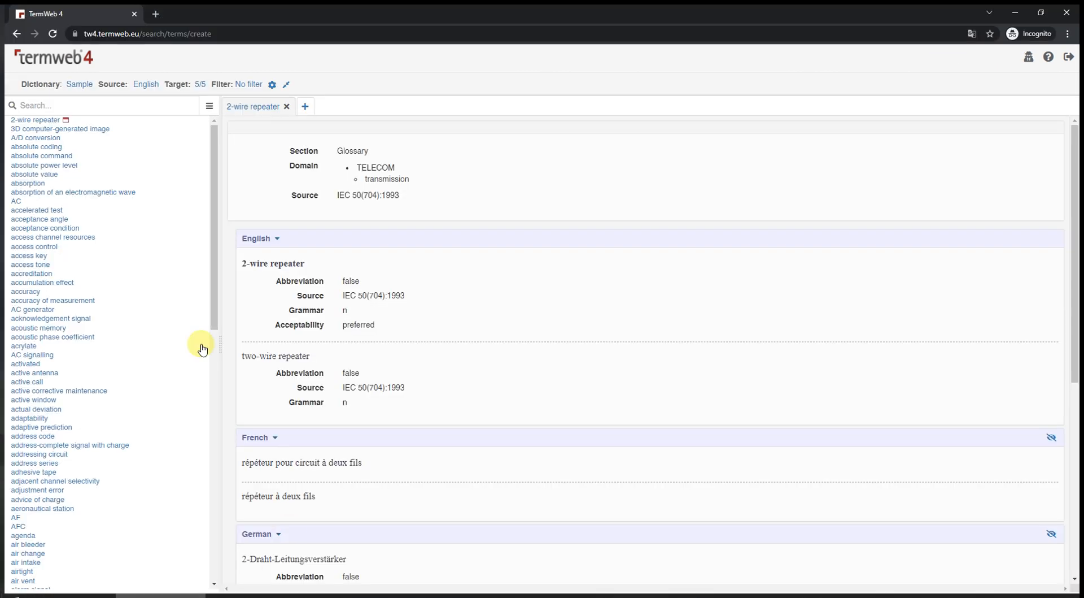
pyautogui.click(305, 106)
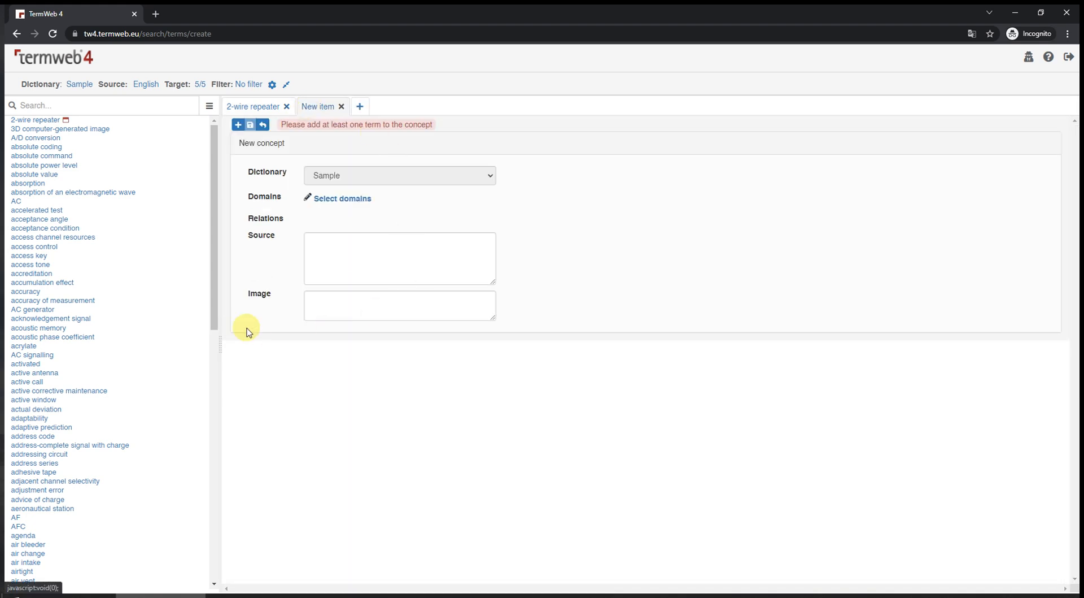
pyautogui.click(356, 306)
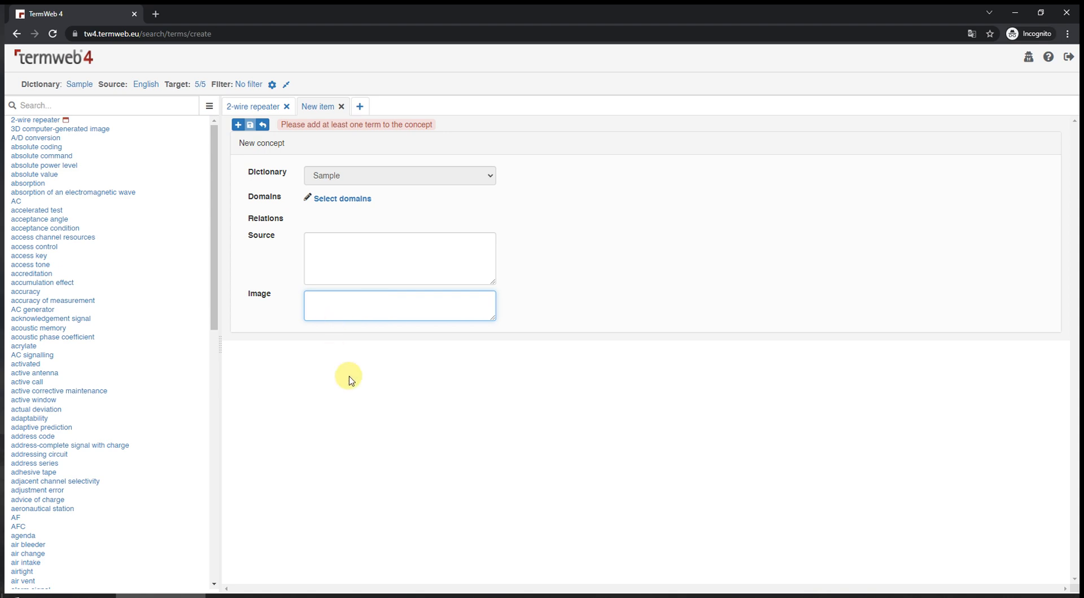
pyautogui.click(421, 263)
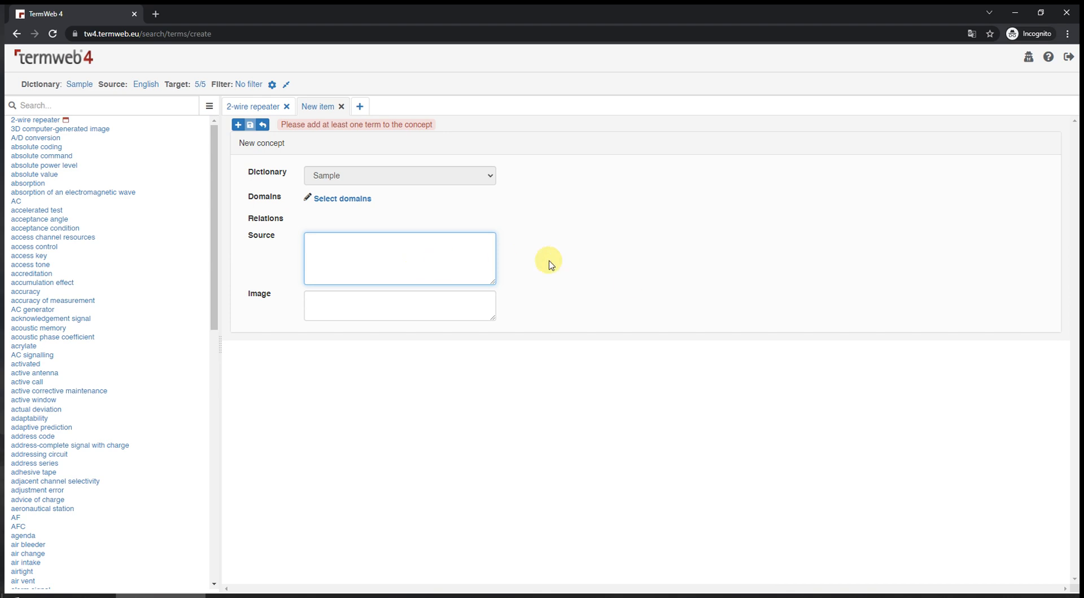
# - In the administrator window, add a pre-function that renders the concept's Source field as Hidden and save the Create Concept workflow
pyautogui.click(72, 595)
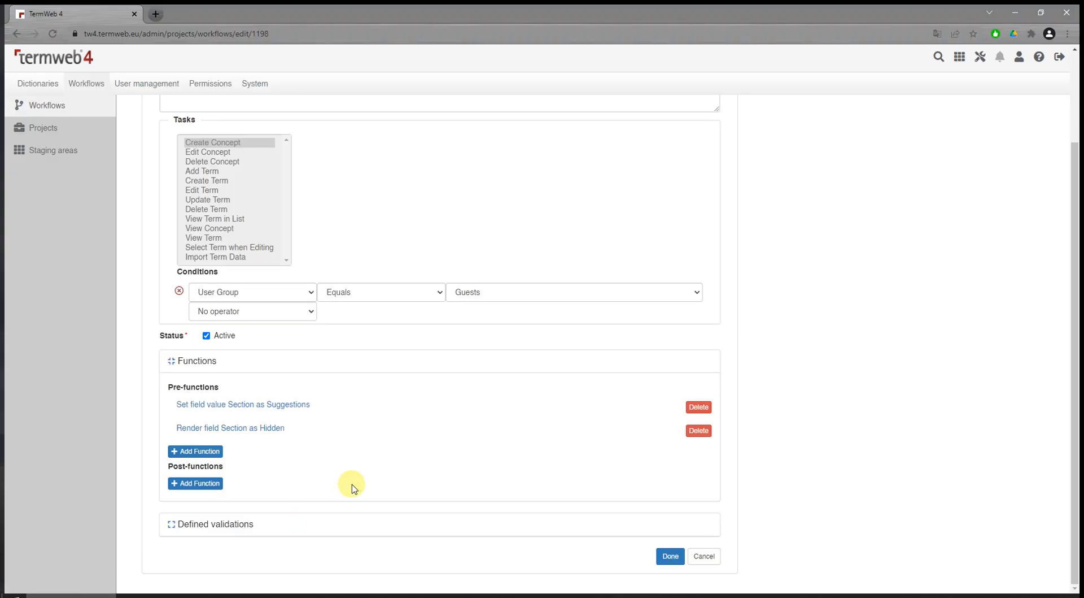
pyautogui.click(198, 454)
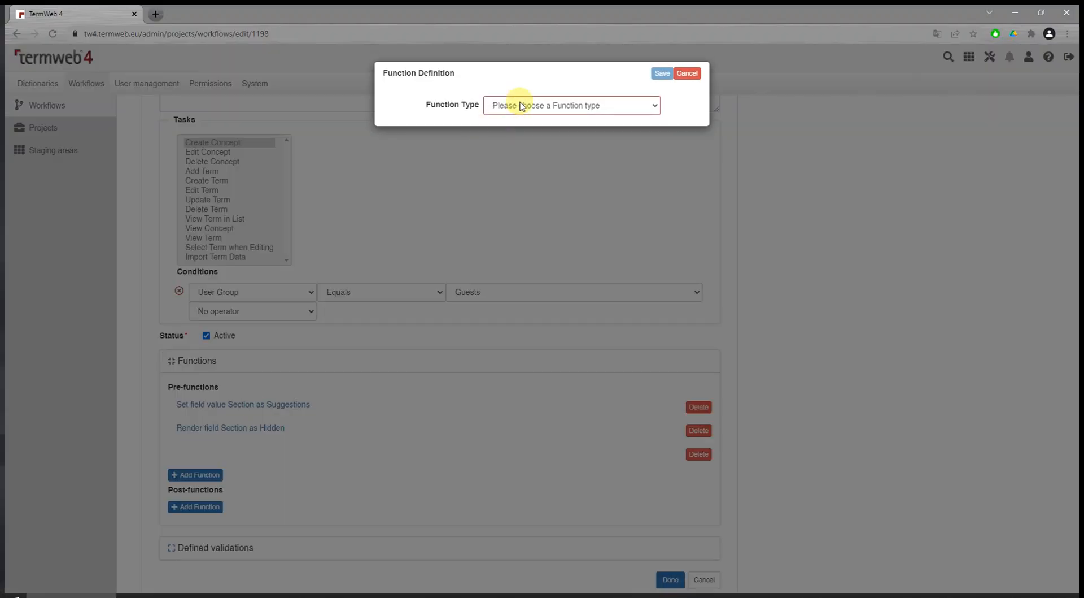
pyautogui.click(516, 99)
pyautogui.click(515, 138)
pyautogui.click(537, 134)
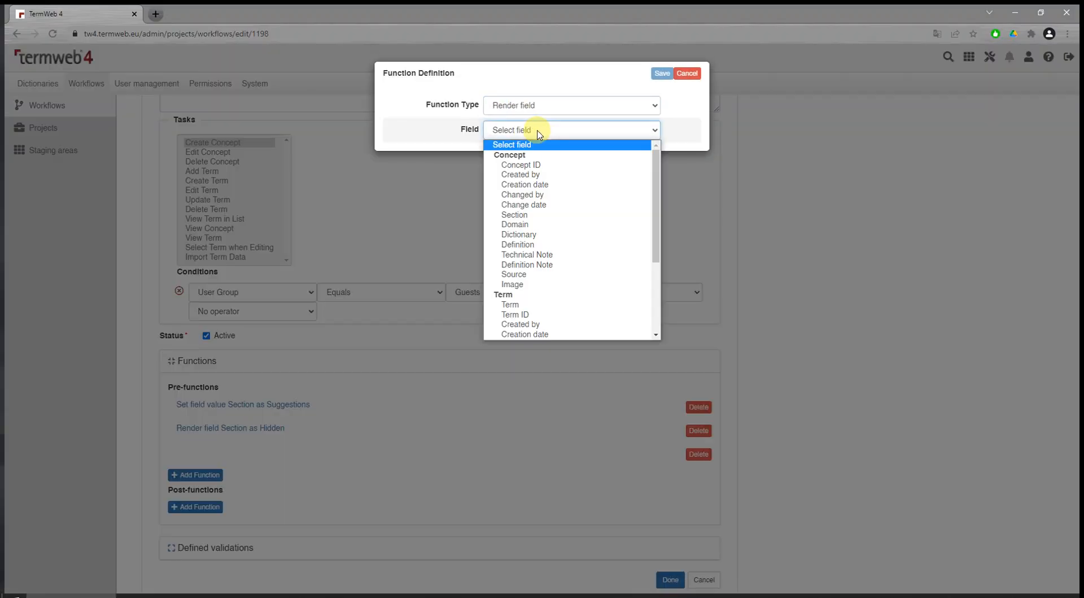
pyautogui.click(543, 277)
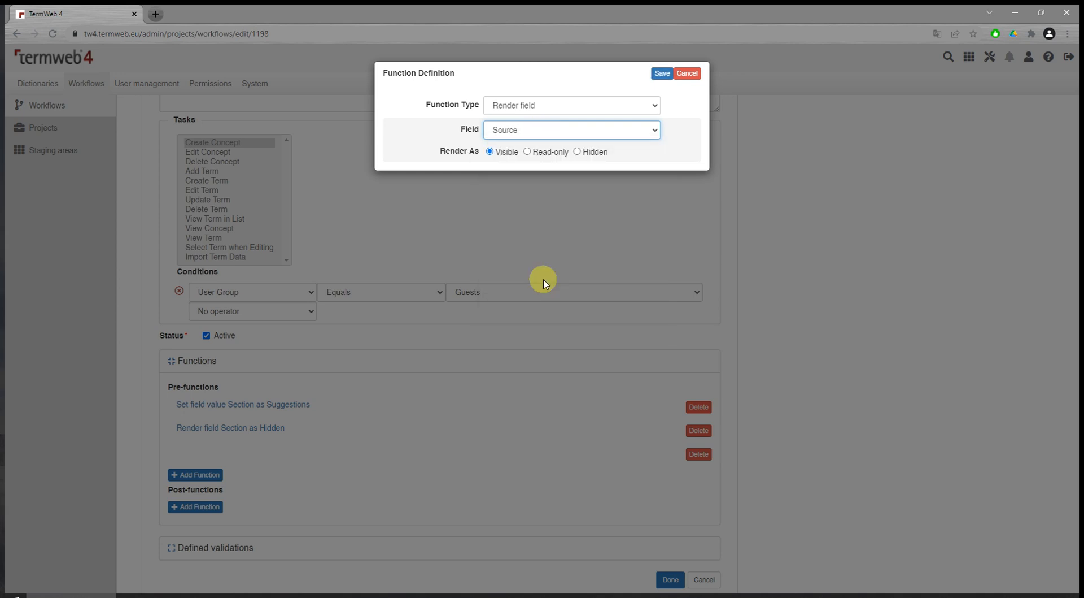
pyautogui.click(577, 152)
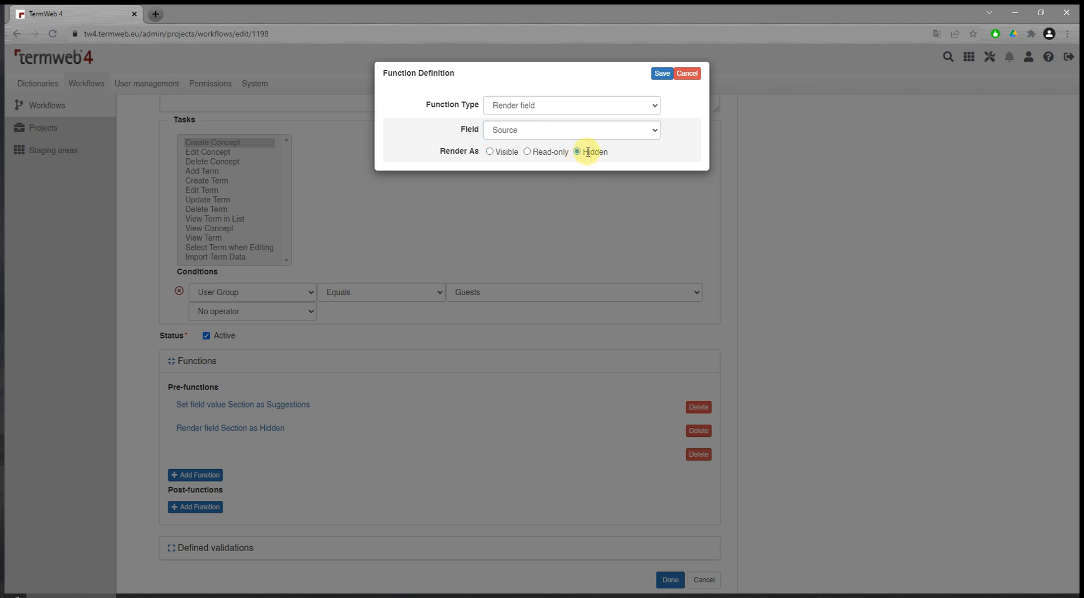
pyautogui.click(662, 74)
pyautogui.click(675, 556)
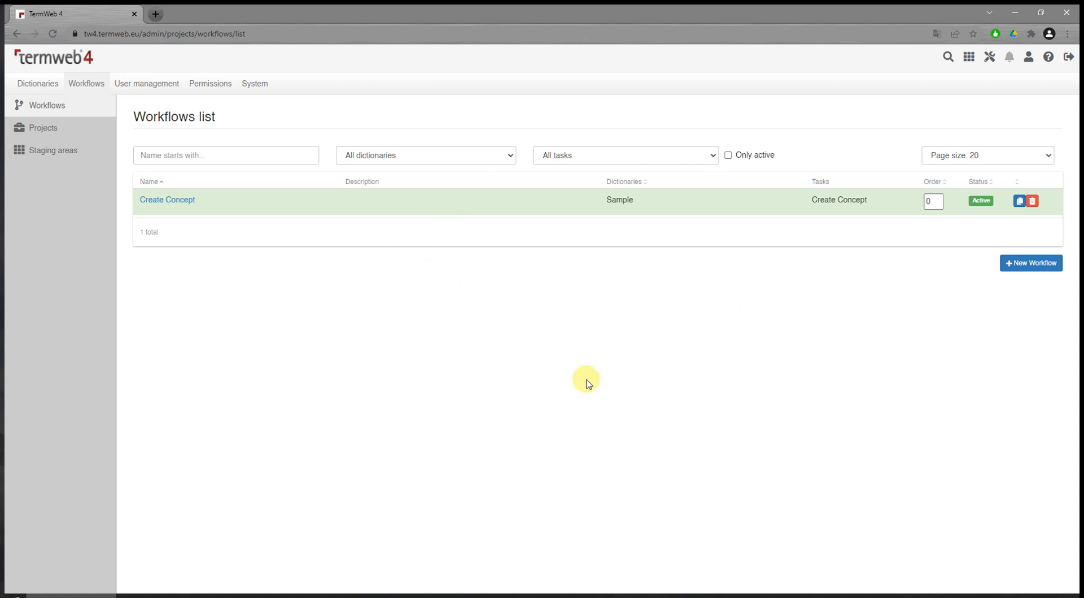
# - In the guest window, close the unsaved item, reload the page and check the fields of a new concept
pyautogui.click(184, 595)
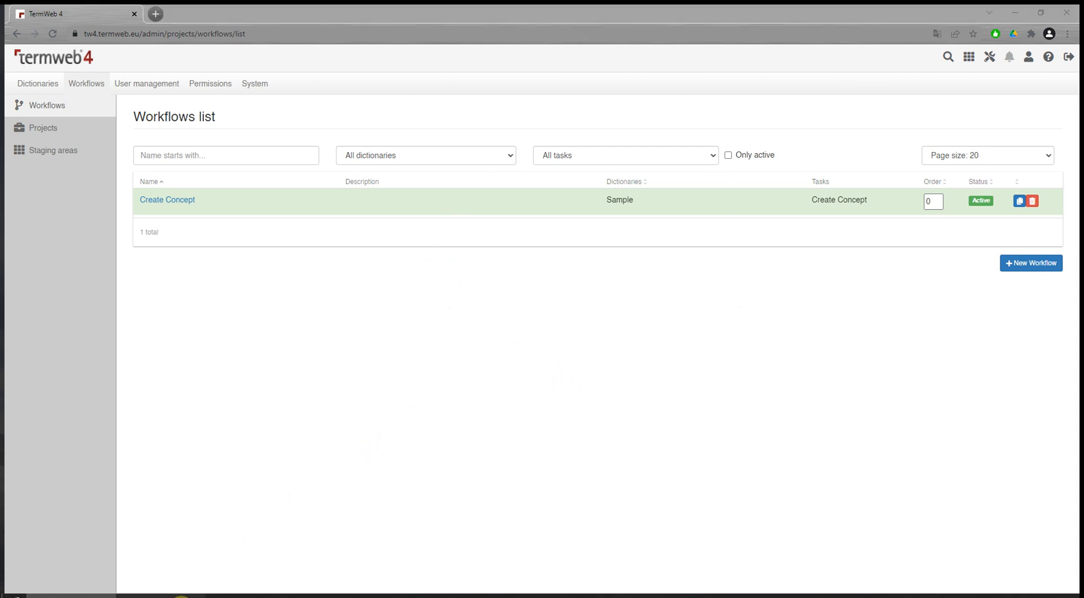
pyautogui.click(342, 106)
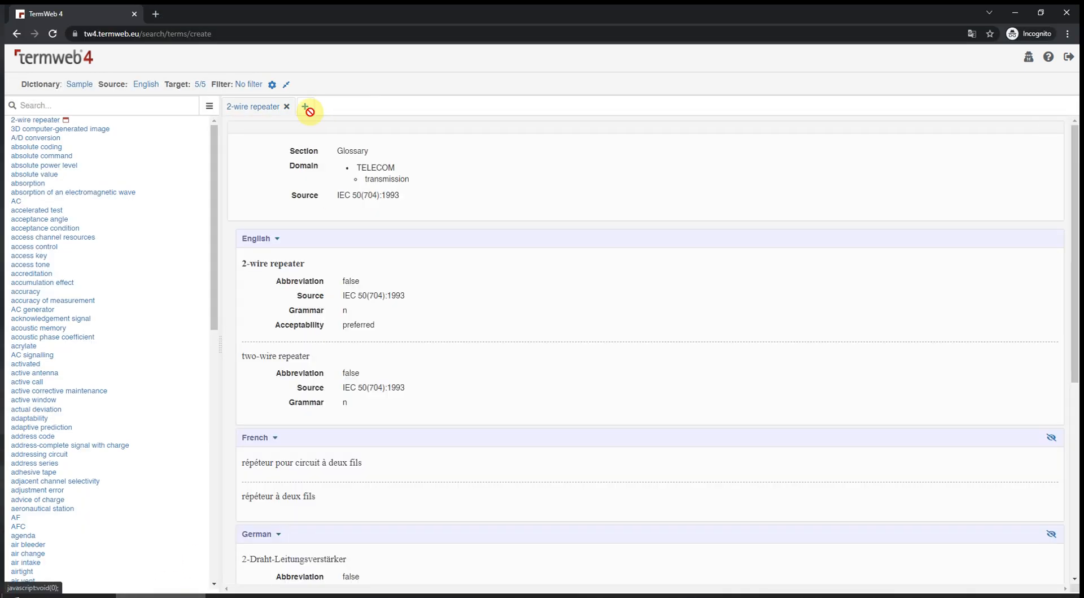
pyautogui.click(52, 35)
pyautogui.click(305, 107)
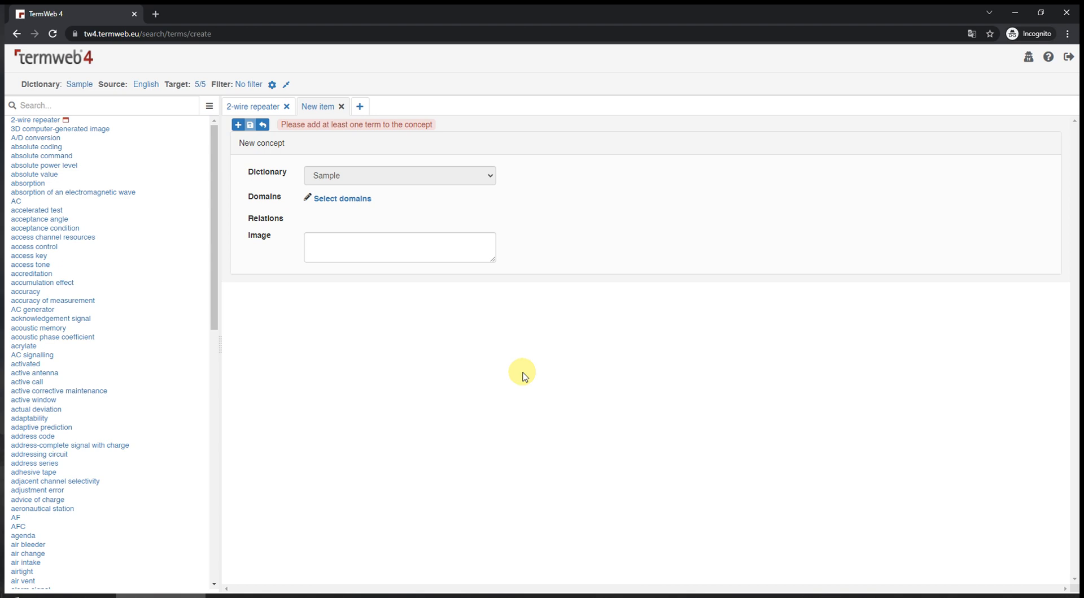
# - Return to the administrator window and review the Create Concept workflow's pre-functions, leaving it without changes
pyautogui.click(85, 596)
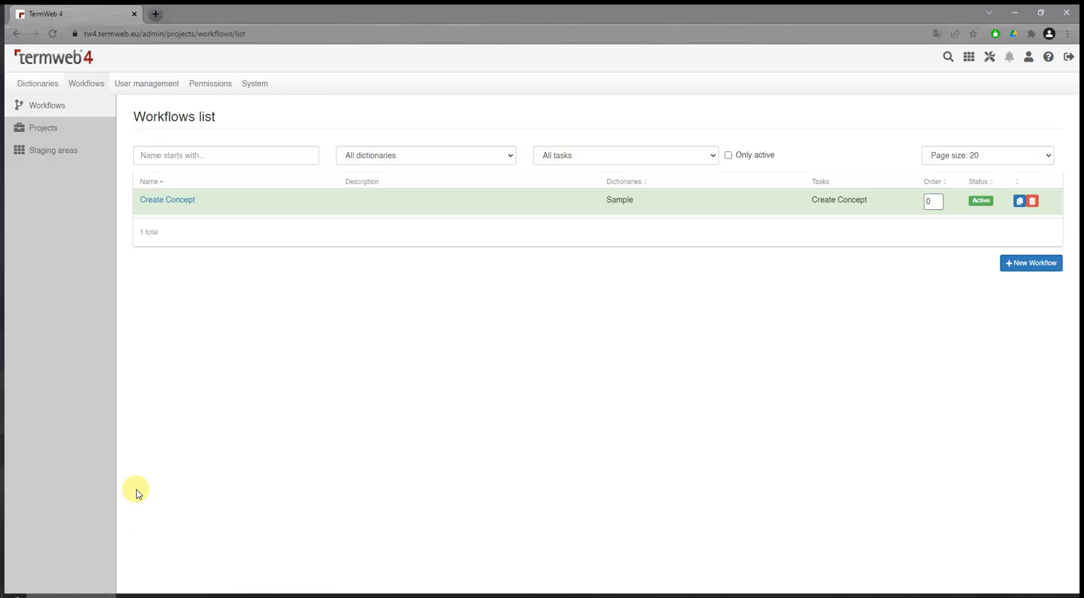
pyautogui.click(183, 201)
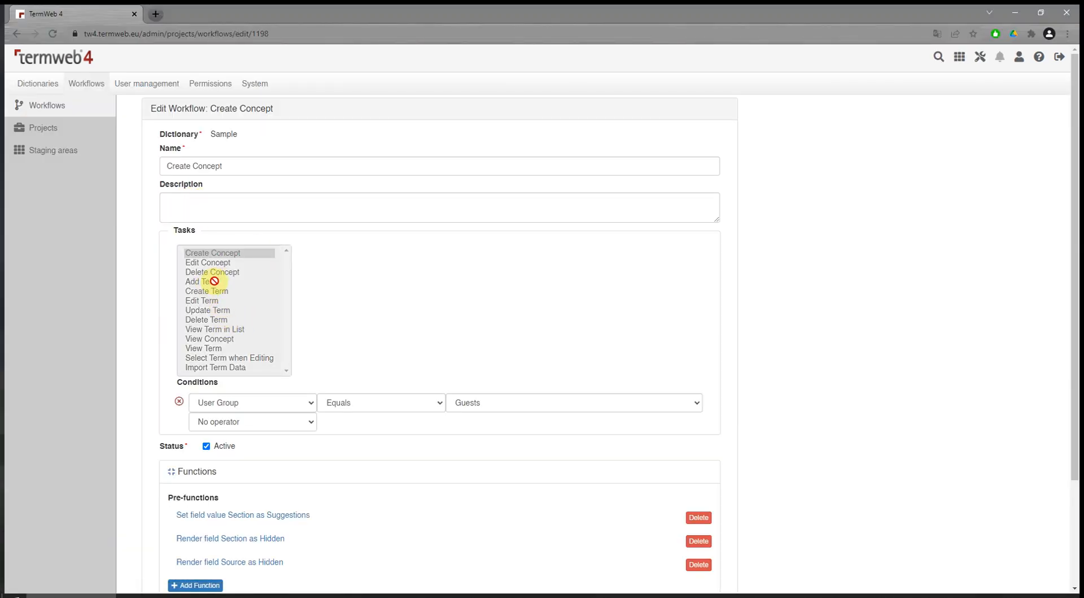
pyautogui.scroll(-3, 261, 310)
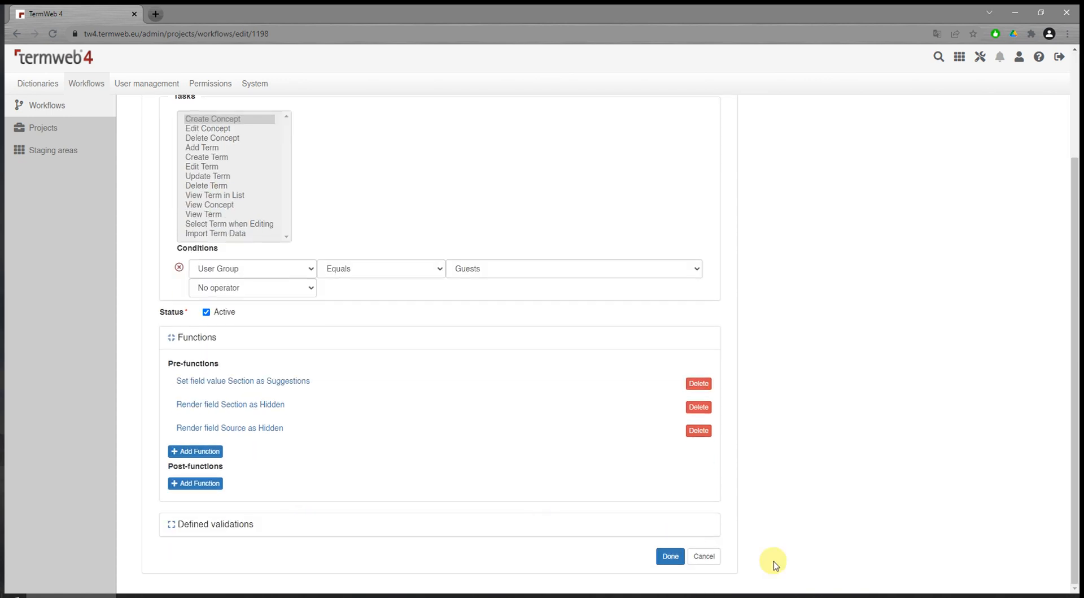
pyautogui.click(706, 556)
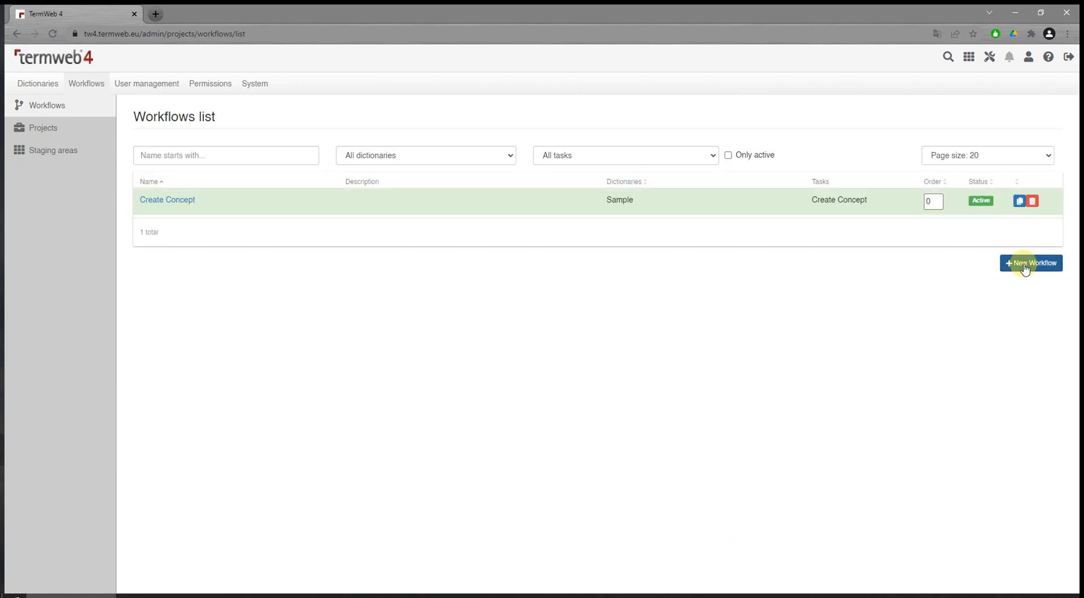
pyautogui.click(1026, 265)
pyautogui.click(252, 258)
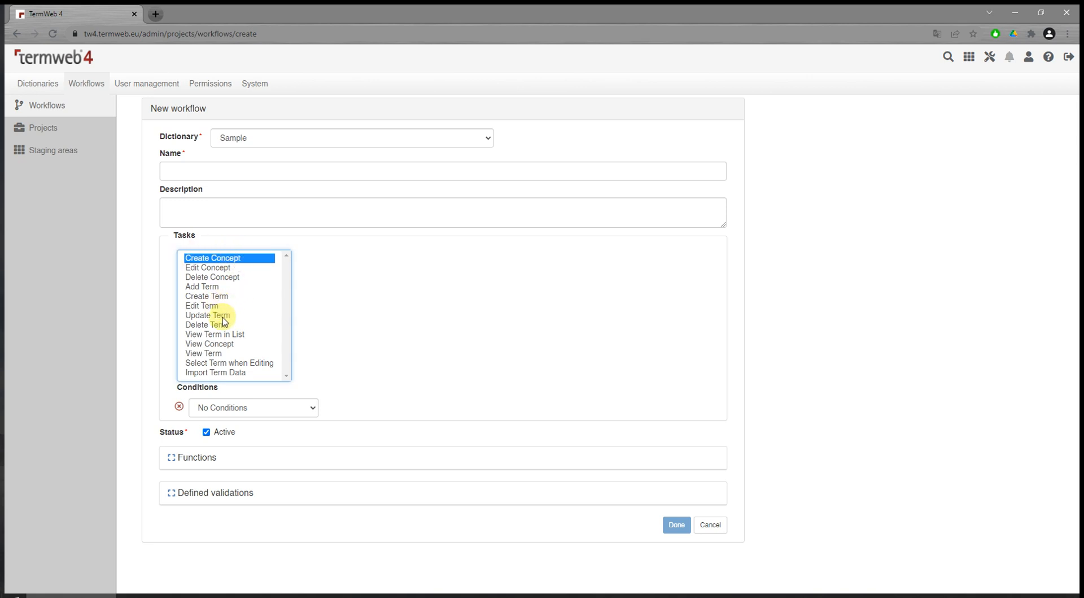
pyautogui.keyDown('ctrl'); pyautogui.click(251, 286); pyautogui.keyUp('ctrl')
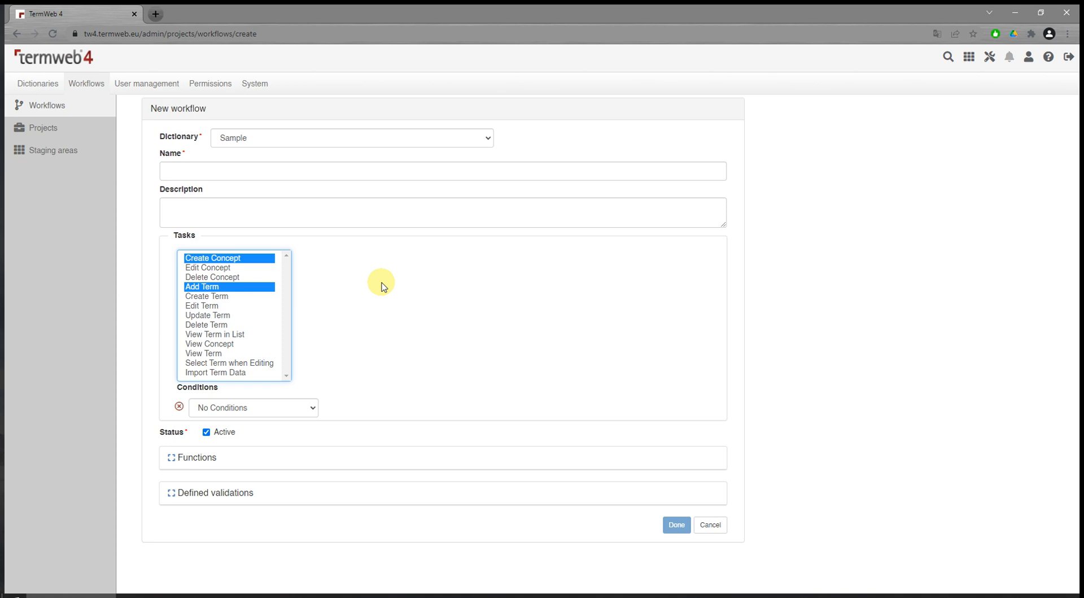
pyautogui.click(716, 525)
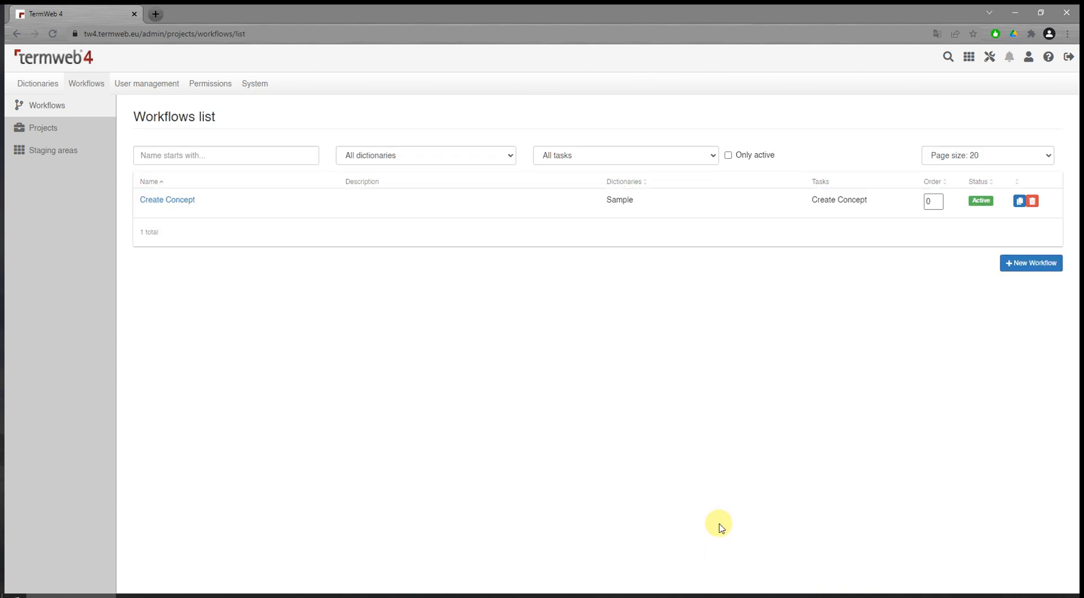
# - Deactivate the Create Concept workflow in the workflows list
pyautogui.click(983, 202)
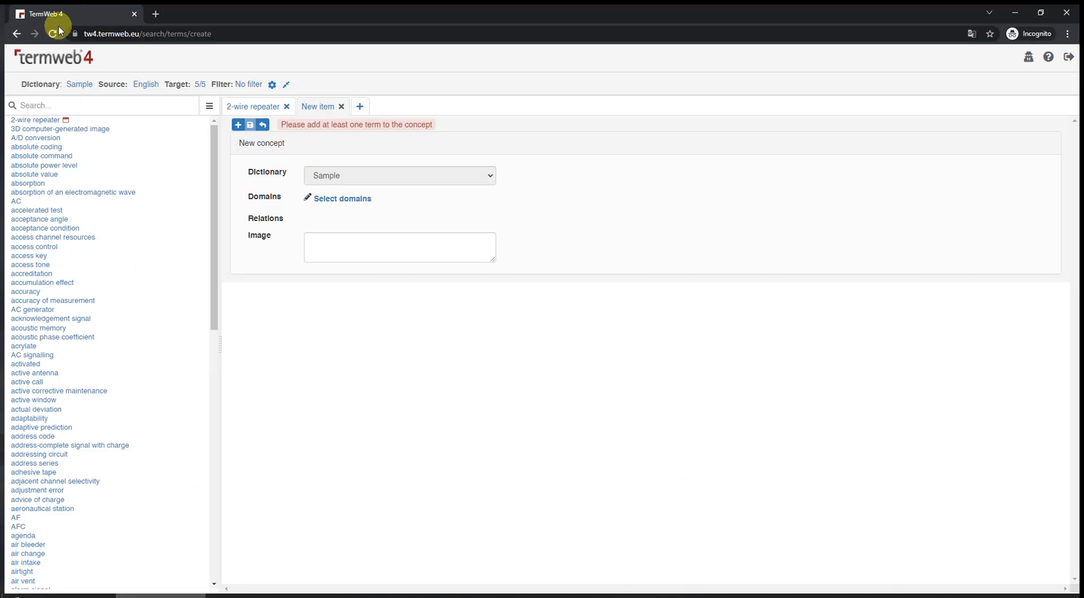
# - In the guest window, reload the page, check a new concept's fields and section choices with Suggestions selected, and discard the concept
pyautogui.click(59, 27)
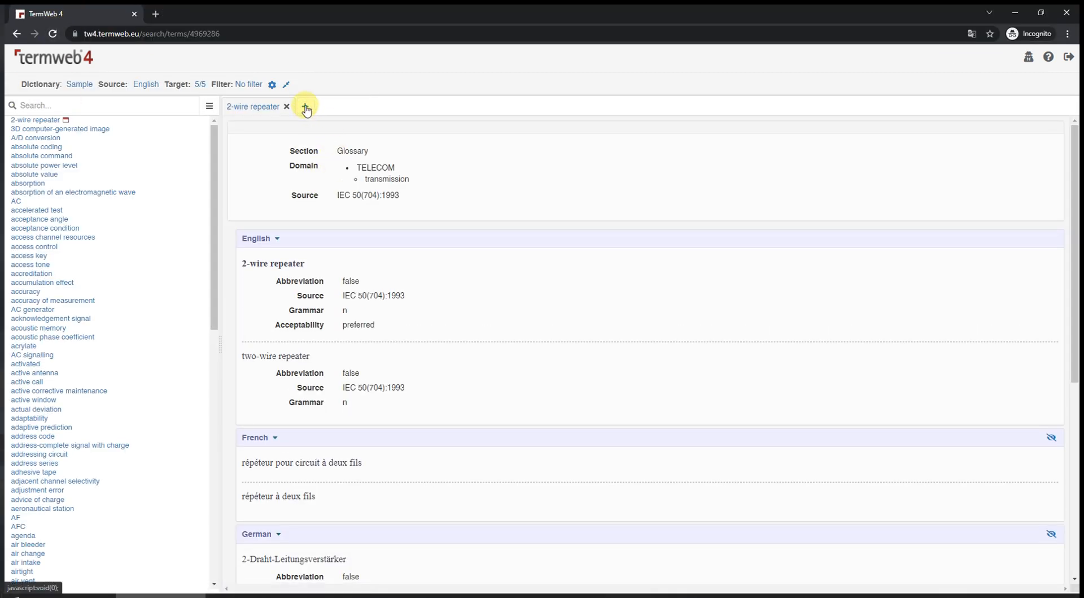
pyautogui.click(305, 107)
pyautogui.click(348, 241)
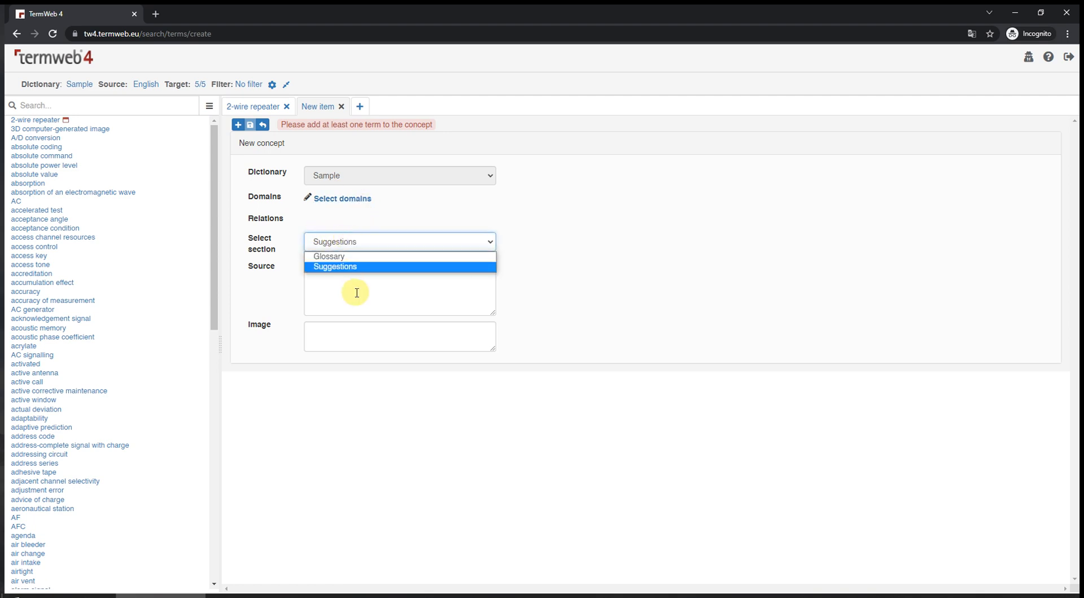
pyautogui.click(429, 266)
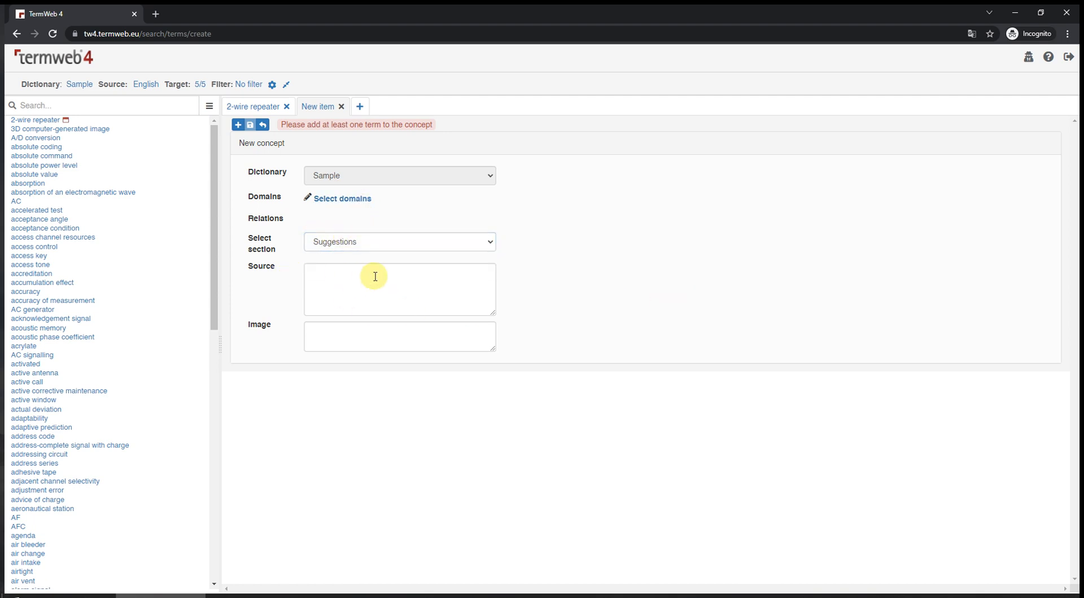
pyautogui.click(263, 125)
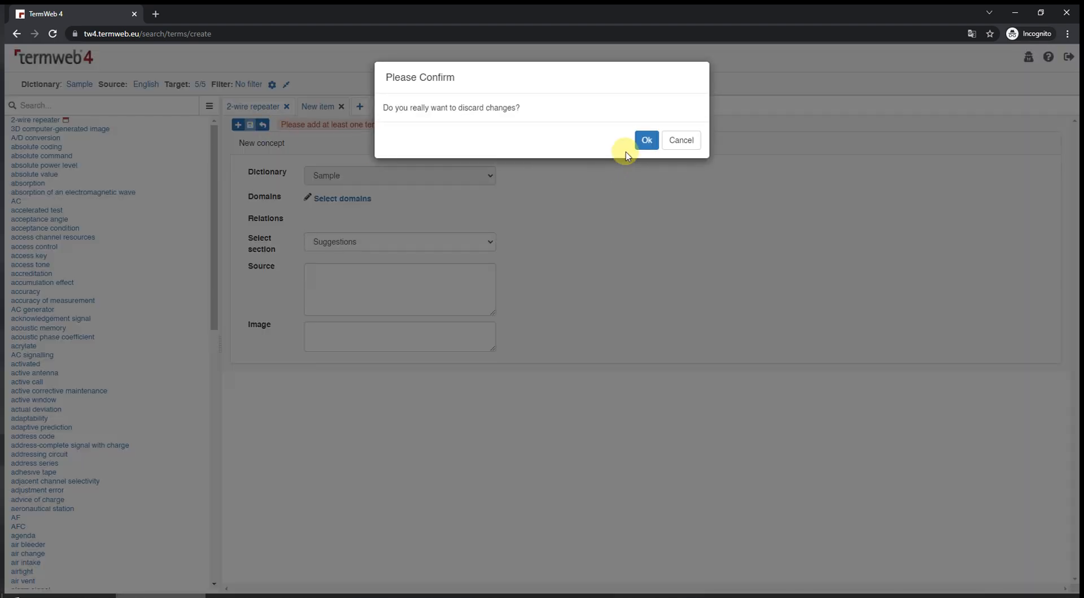
pyautogui.click(644, 139)
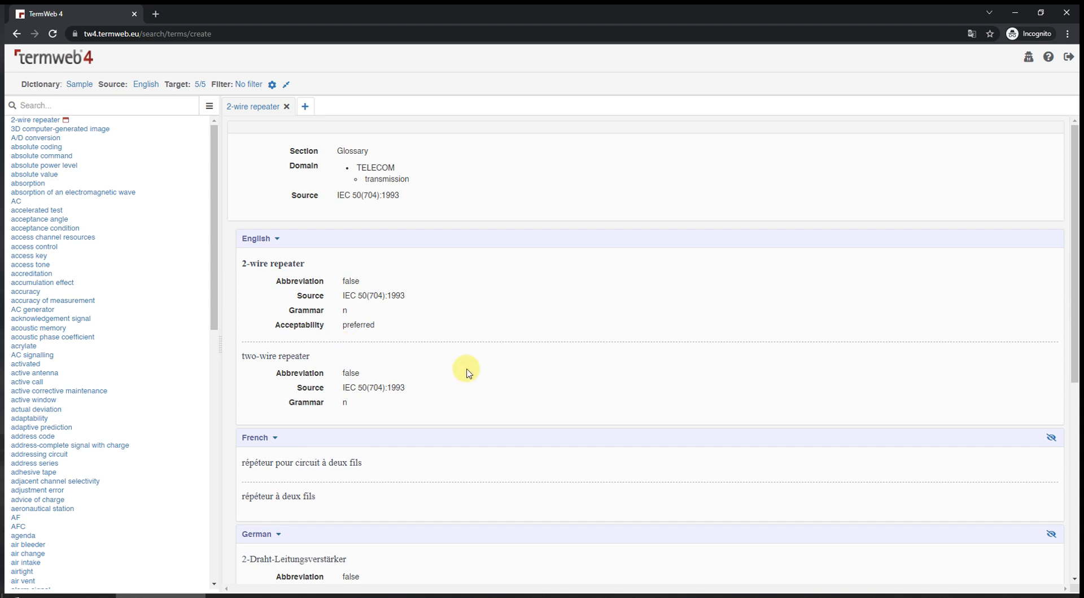
# - Start another new concept, set its section to Glossary to check the available actions, and close the unsaved item
pyautogui.click(305, 106)
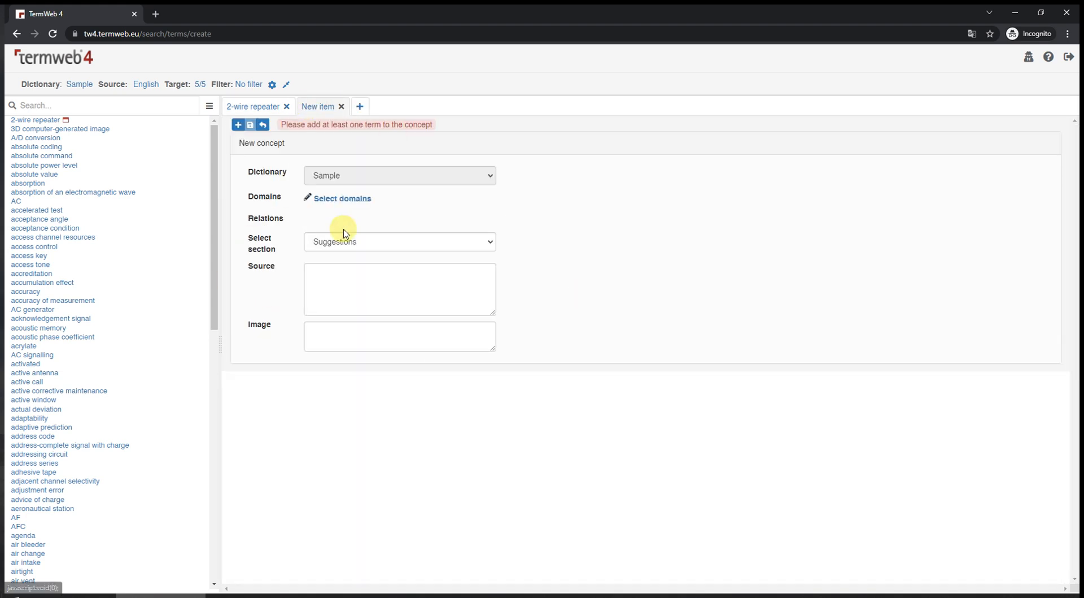
pyautogui.click(346, 241)
pyautogui.click(349, 257)
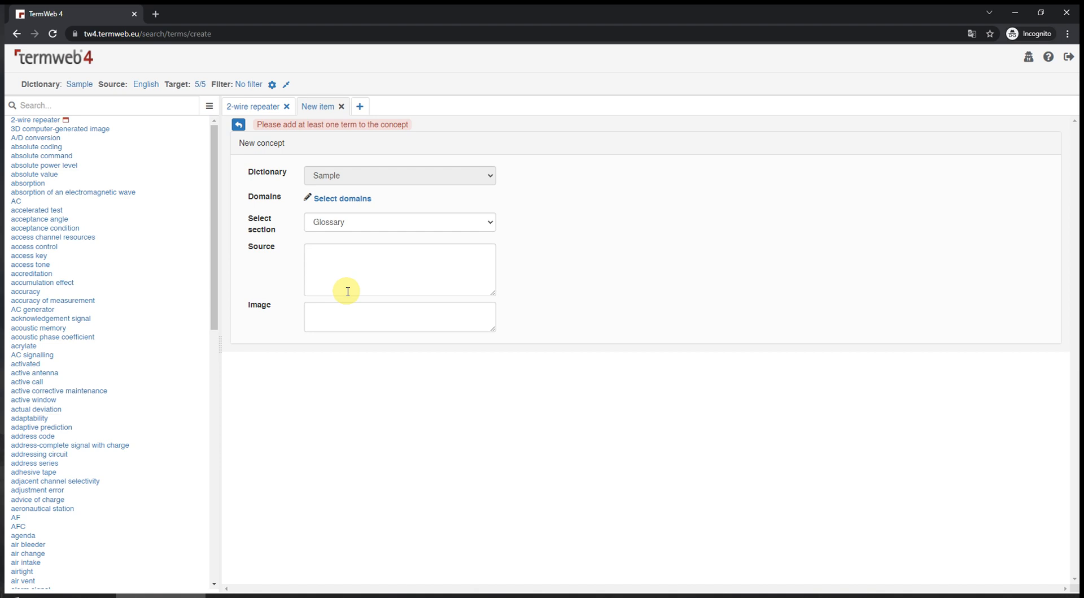
pyautogui.click(343, 107)
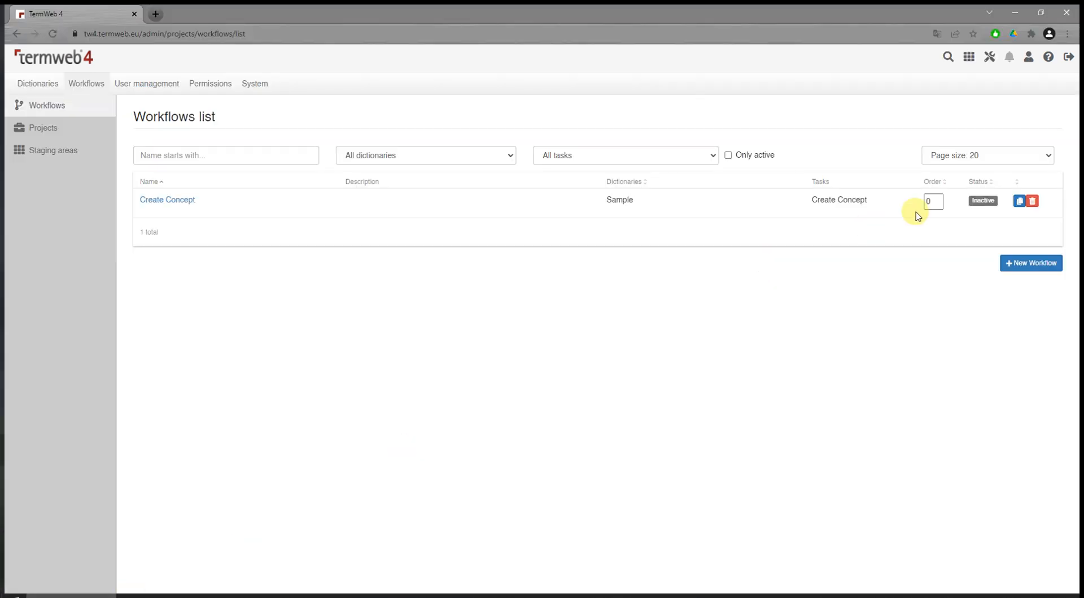
# - Reactivate the Create Concept workflow in the administrator window, and return to the guest window to reload the page
pyautogui.click(984, 205)
pyautogui.click(161, 596)
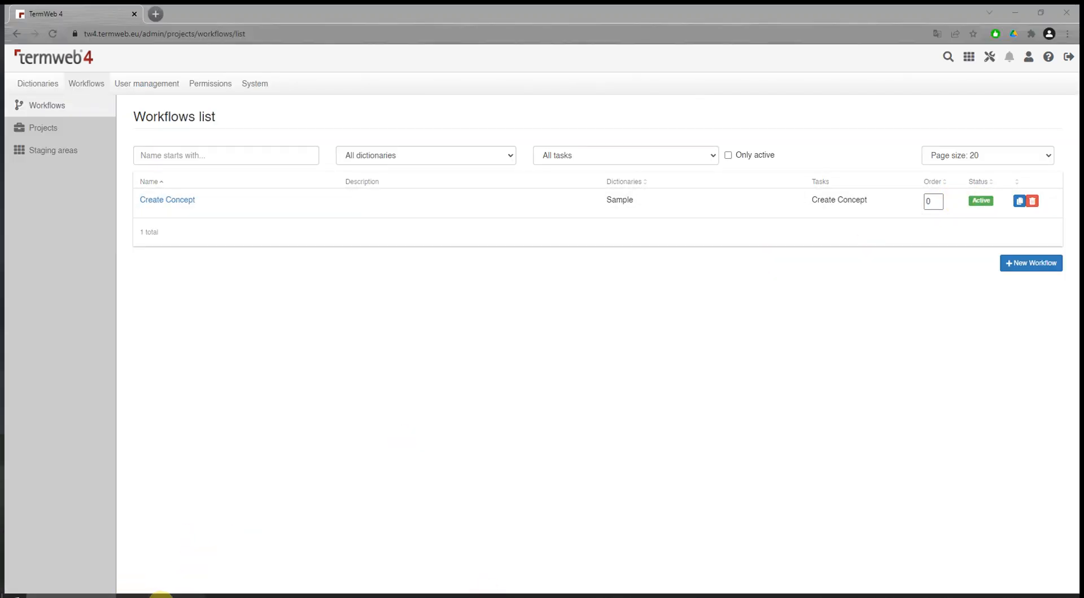
pyautogui.click(54, 34)
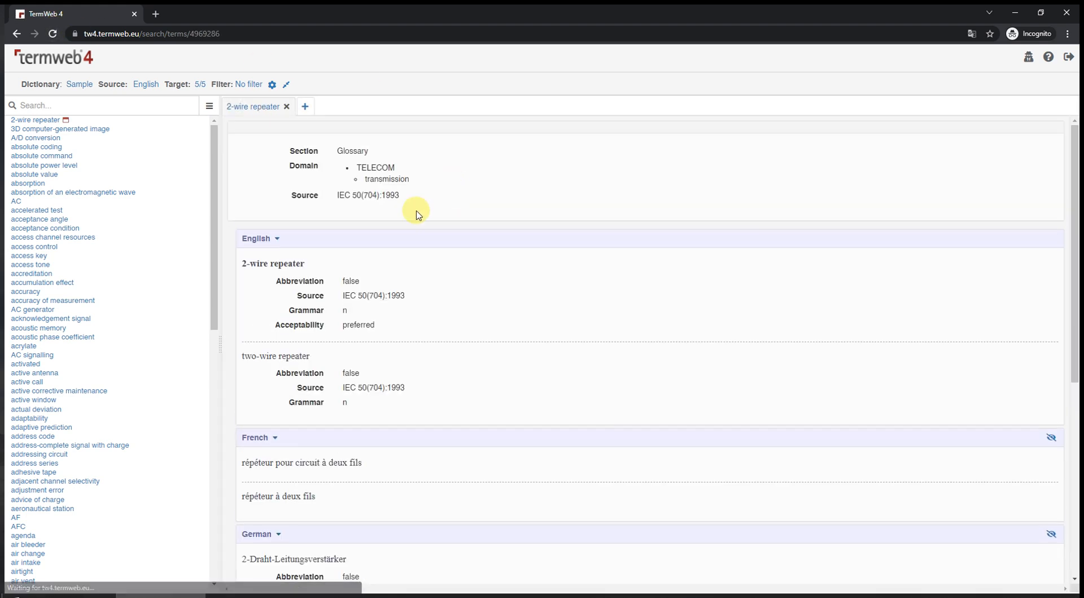